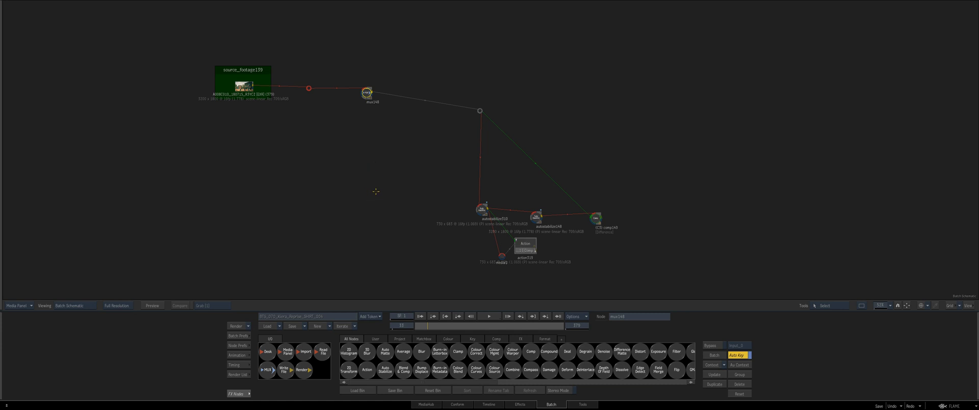
Tidy the batch schematic by aligning the mux, elbow, two autostabilize, comp and source clip nodes.
left_click_drag(367, 92, 385, 94)
mouse_move(479, 109)
left_mouse_down()
mouse_move(471, 100)
mouse_move(483, 101)
left_mouse_up()
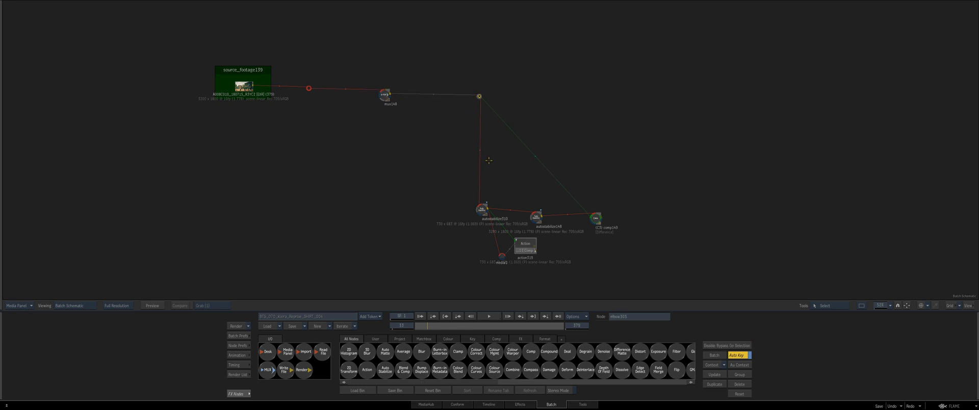
left_click(483, 210)
left_click_drag(537, 218, 538, 215)
left_click_drag(599, 224, 600, 222)
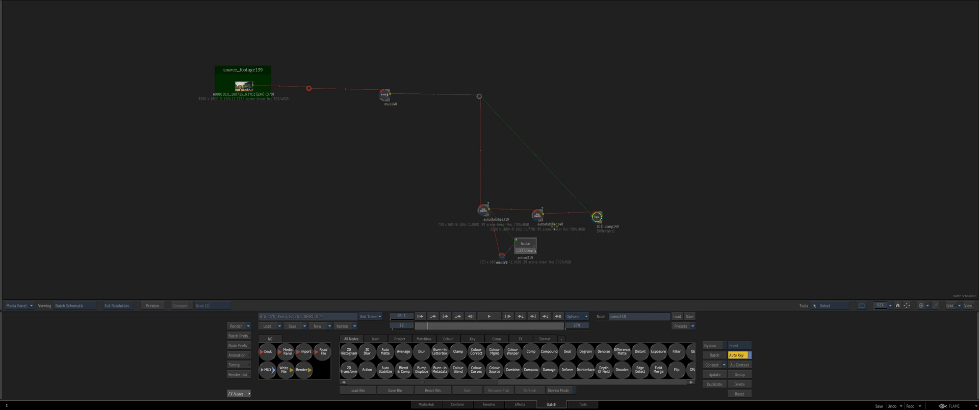
left_click_drag(598, 217, 599, 217)
left_click_drag(267, 100, 266, 101)
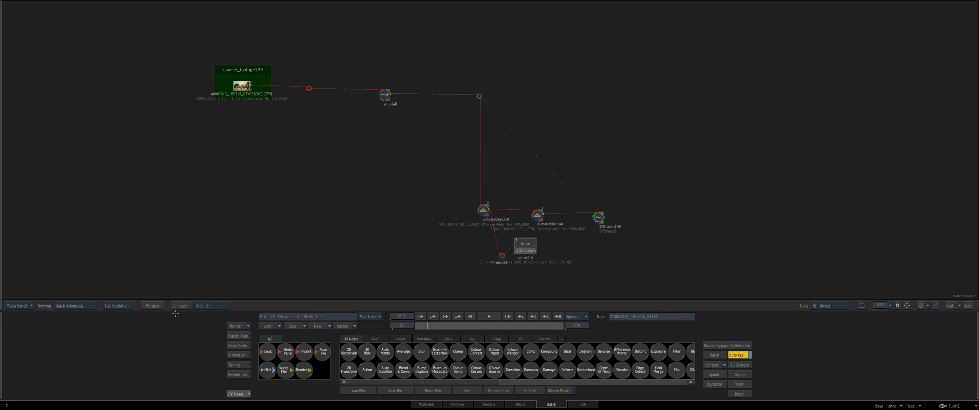
left_click_drag(242, 84, 242, 82)
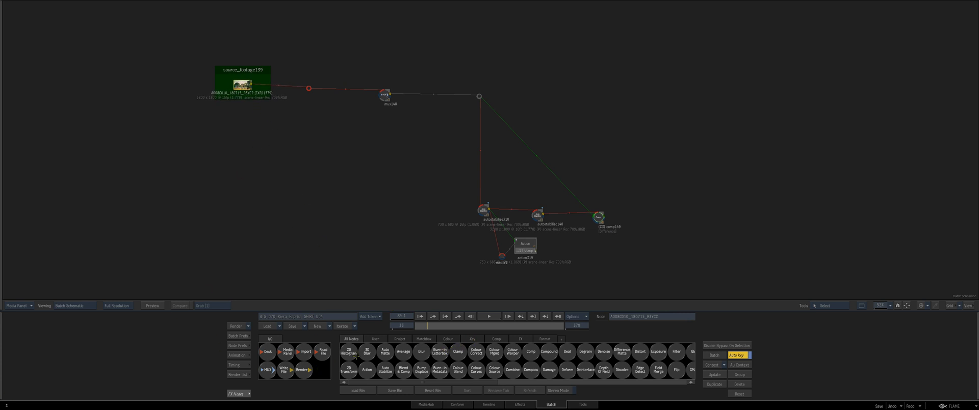
Add an Action node to the batch schematic, feed it from the mux and open it.
left_click_drag(368, 370, 446, 66)
key("plus")
left_click_drag(433, 99, 423, 106)
double_click(451, 70)
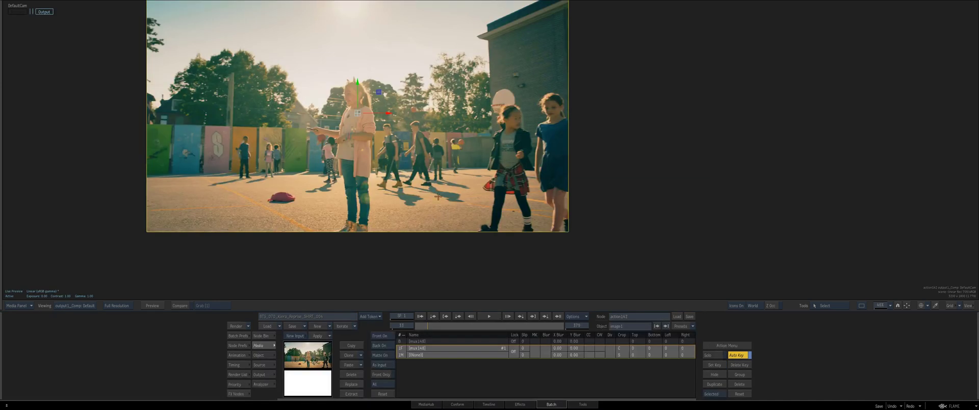
Move further into the shot and add a Motion Vectors map to the image in the Action schematic.
left_click(462, 323)
key("Escape")
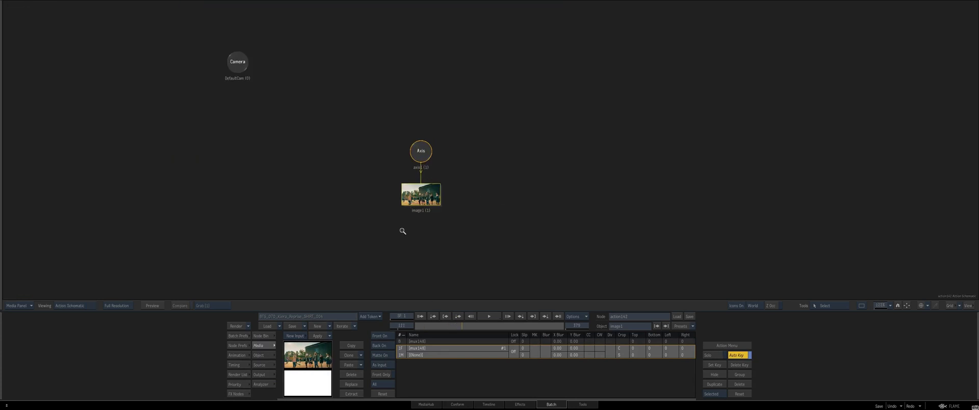
left_click(261, 336)
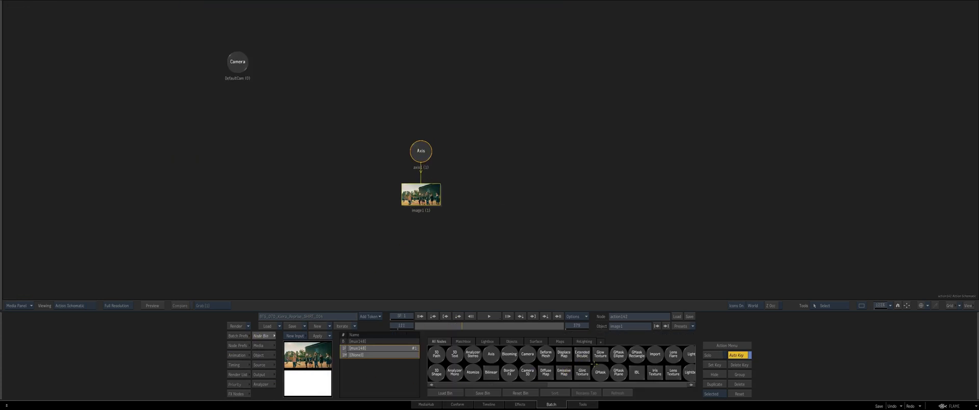
scroll(596, 369, "down", 3)
left_click_drag(579, 354, 435, 258)
key("F4")
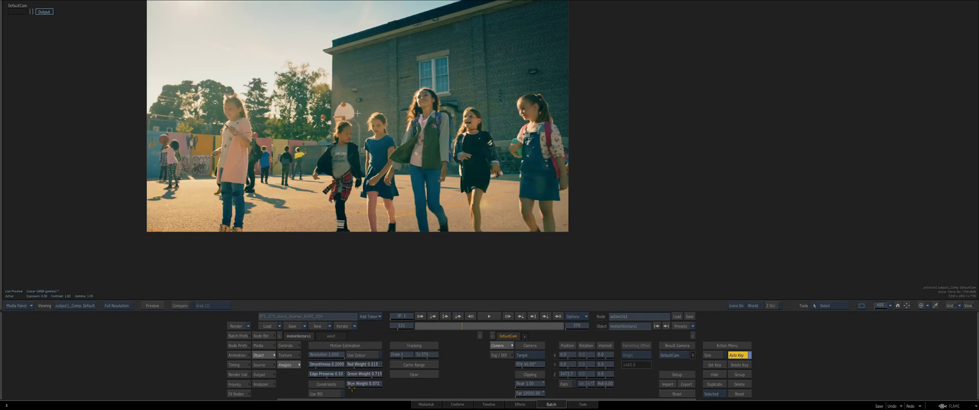
Start caching the motion vectors over the frame range, stop the analysis and clear the cache.
left_click(402, 364)
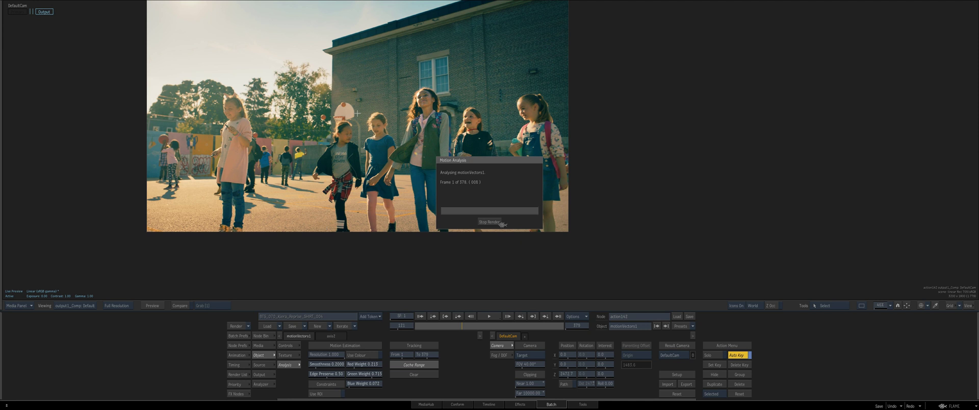
left_click(483, 221)
left_click(400, 377)
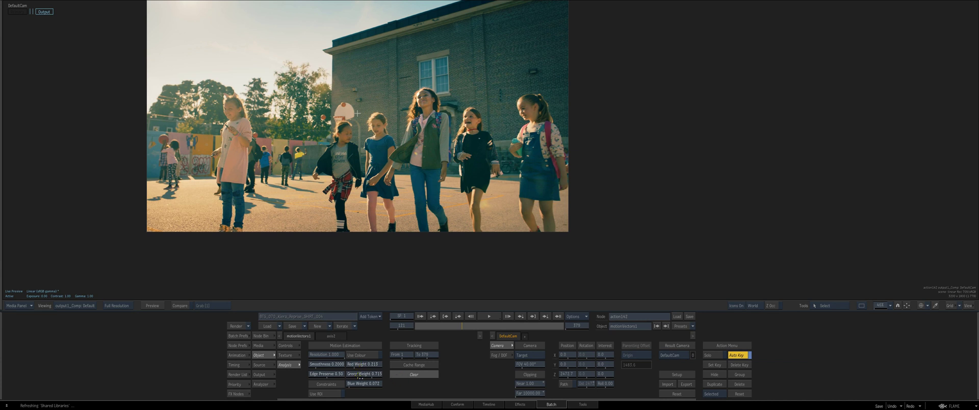
Enable the motion vectors' region of interest and narrow it to a box over the lower middle of the frame.
left_click(321, 393)
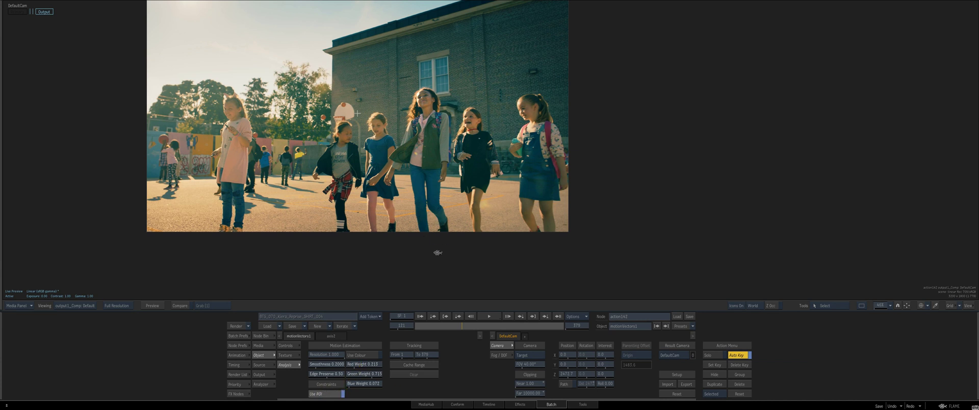
key("Escape")
left_click(438, 267)
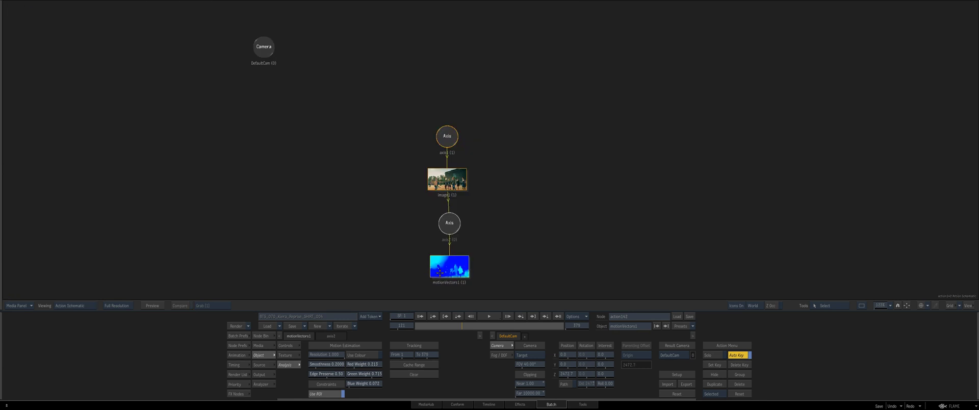
key("F8")
left_click_drag(152, 128, 237, 160)
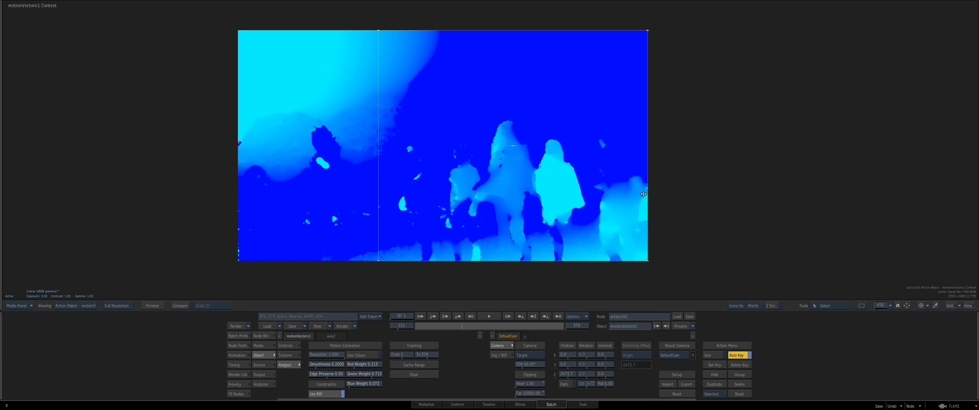
left_click_drag(647, 203, 463, 204)
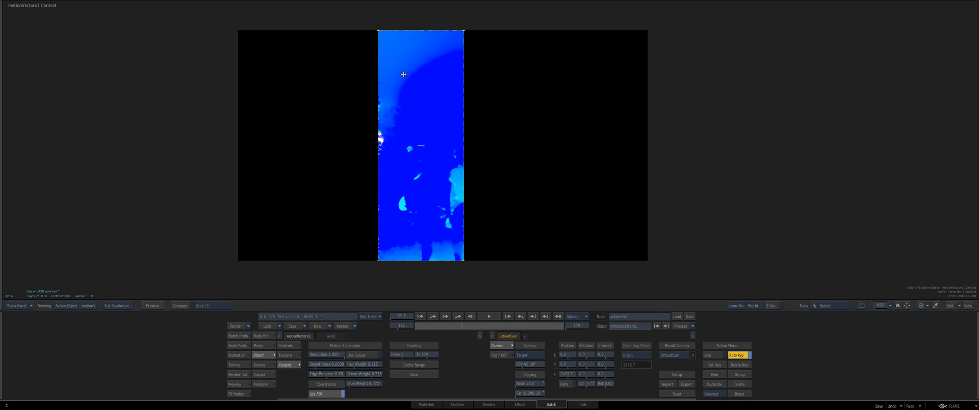
left_click_drag(400, 31, 401, 122)
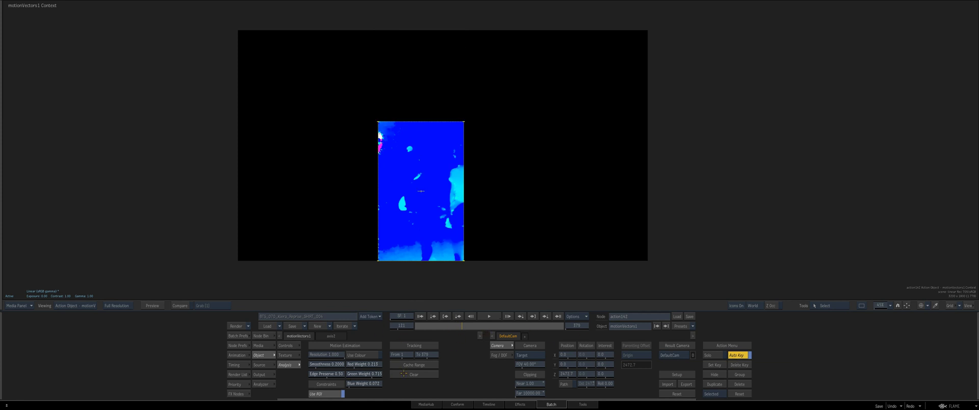
Compare the region with the footage at a later frame, shift it left and check it at an earlier frame.
left_click(484, 328)
key("F1")
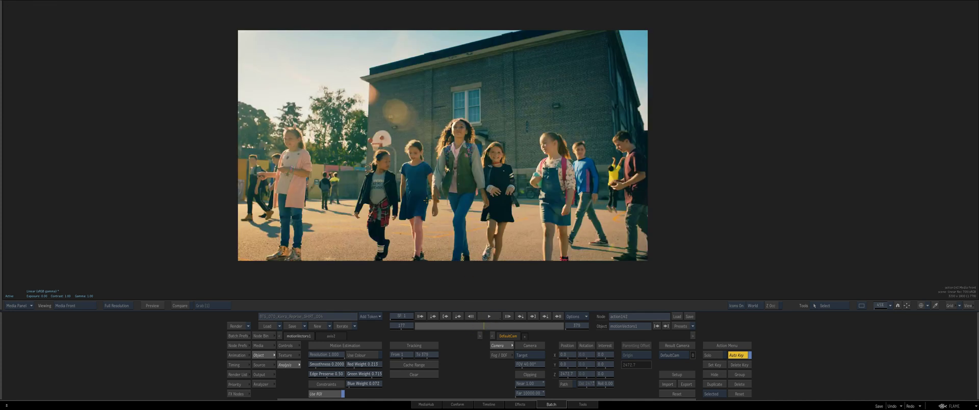
key("F8")
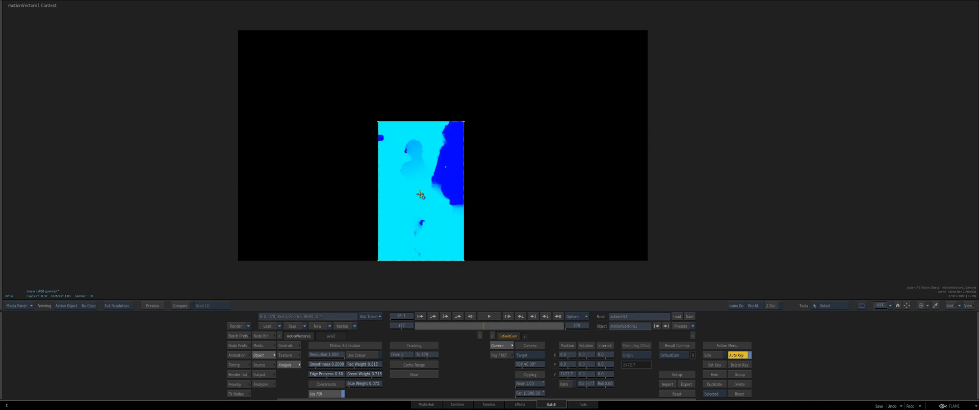
left_click_drag(421, 192, 386, 193)
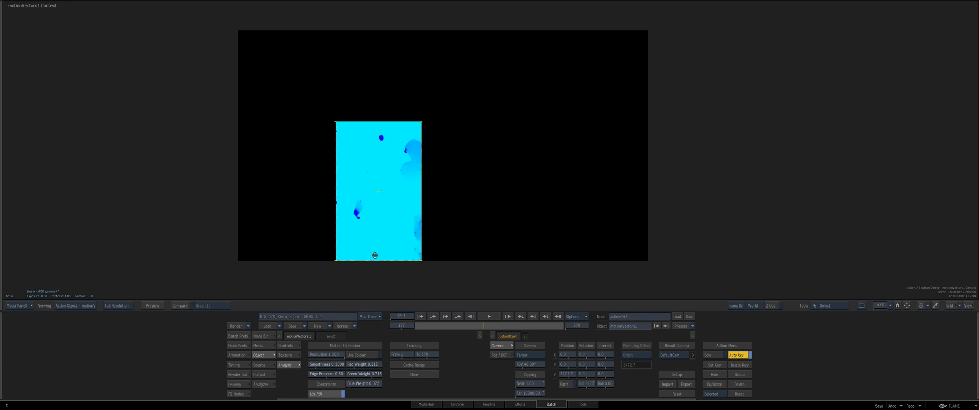
mouse_move(469, 326)
left_mouse_down()
mouse_move(428, 327)
mouse_move(323, 225)
left_mouse_up()
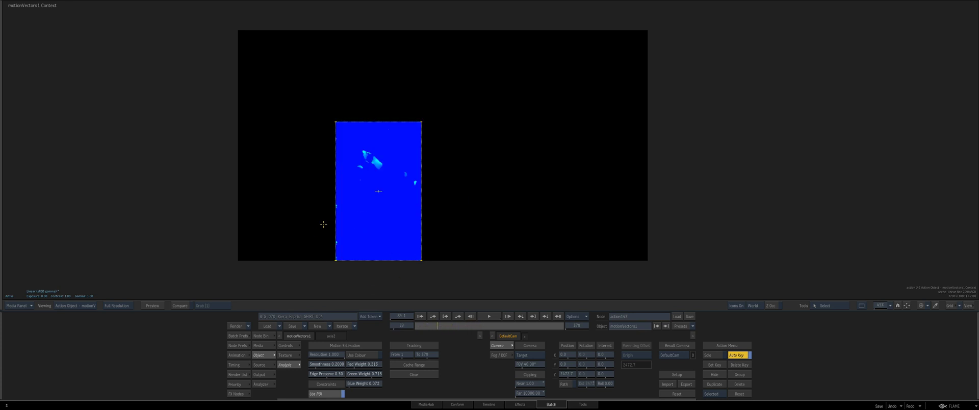
right_click(336, 260)
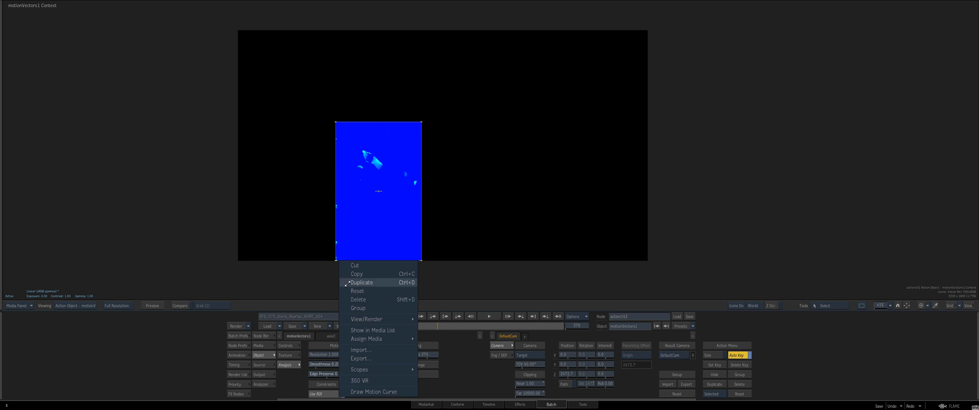
mouse_move(352, 370)
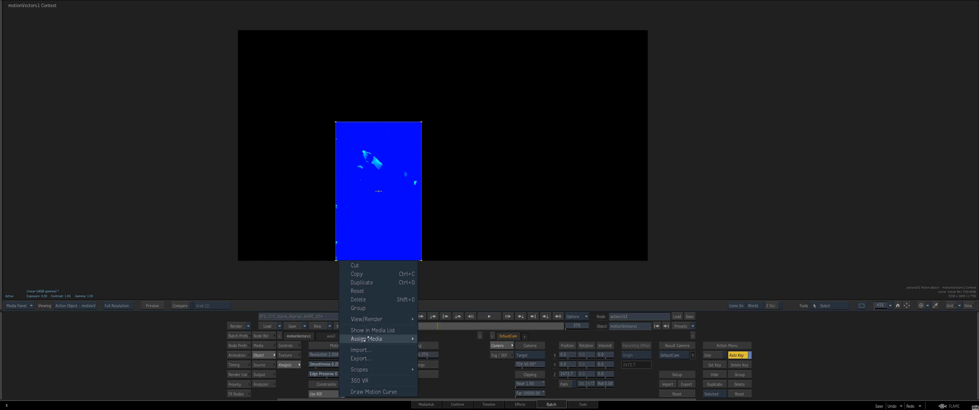
mouse_move(367, 321)
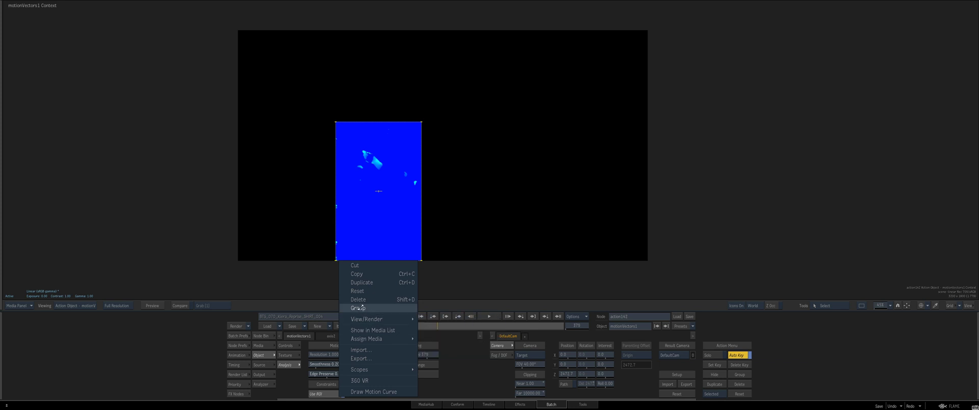
left_click(300, 272)
Raise the lower edge of the region of interest to make it nearly square and check it at other frames.
left_click_drag(355, 261, 355, 212)
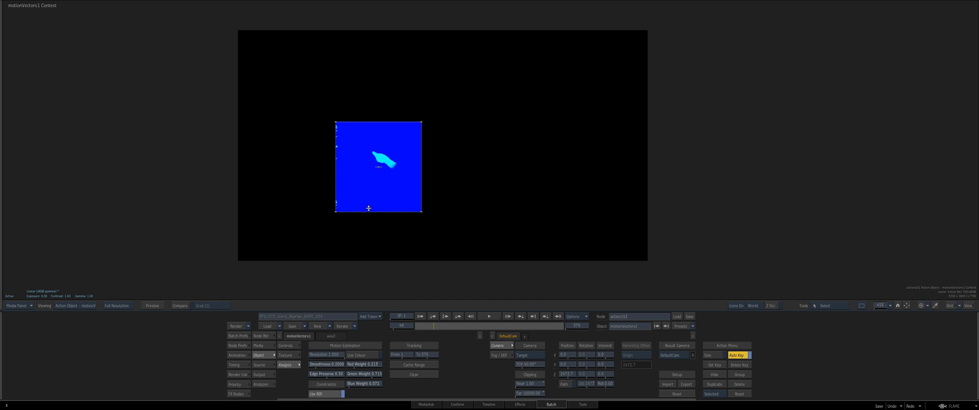
left_click(455, 326)
left_click(469, 326)
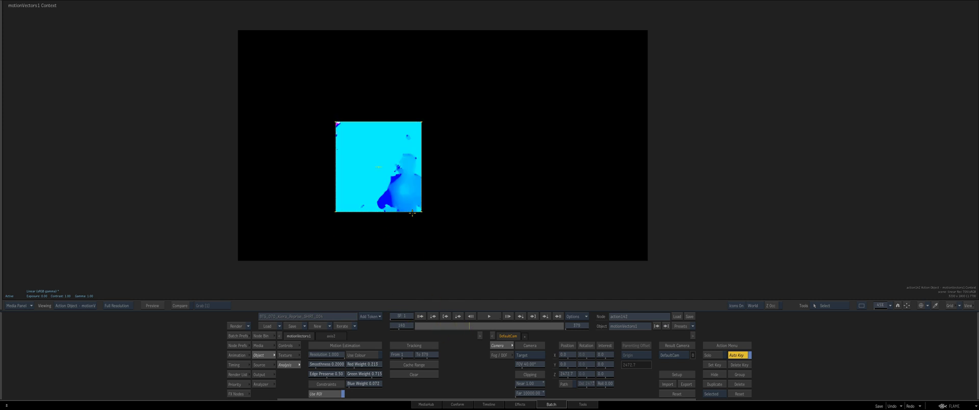
Return to the batch schematic, remove the motion vectors Action node and select the mux.
key("Escape")
left_click_drag(459, 74, 417, 326)
left_click_drag(346, 194, 350, 190)
left_click_drag(336, 131, 329, 131)
double_click(331, 126)
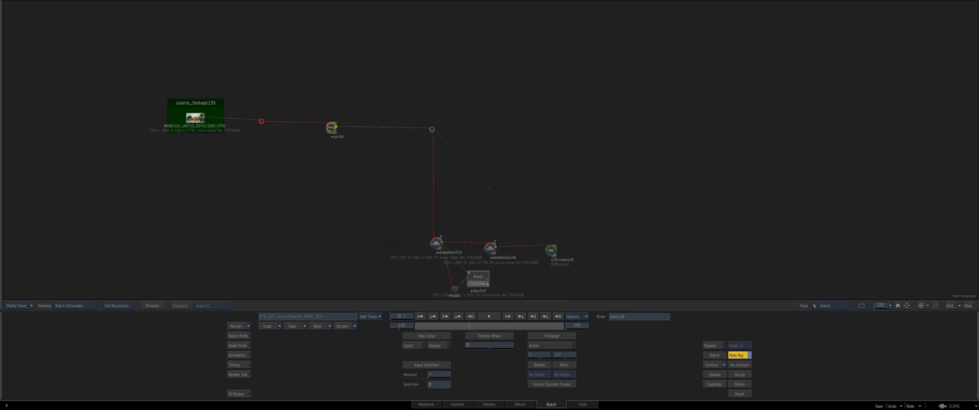
Review the source footage group and show the settings of the first existing autostabilize node.
left_click_drag(195, 117, 195, 119)
left_click(209, 107)
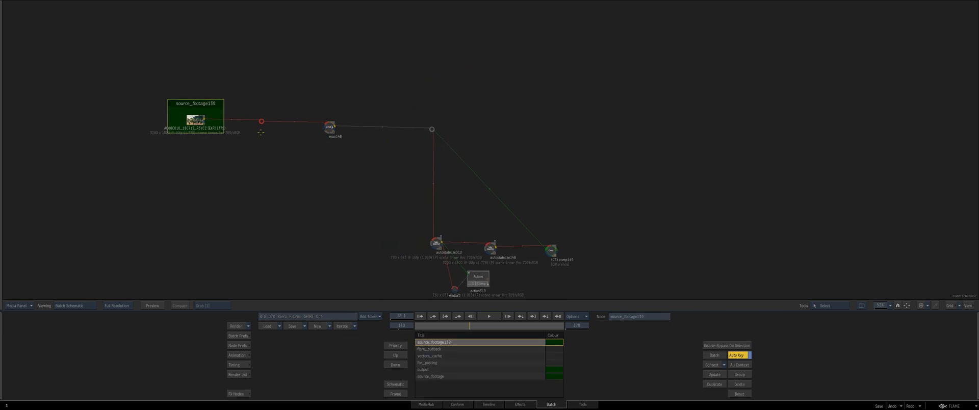
left_click(255, 135)
left_click_drag(407, 219, 371, 209)
double_click(400, 233)
left_click_drag(353, 259, 361, 239)
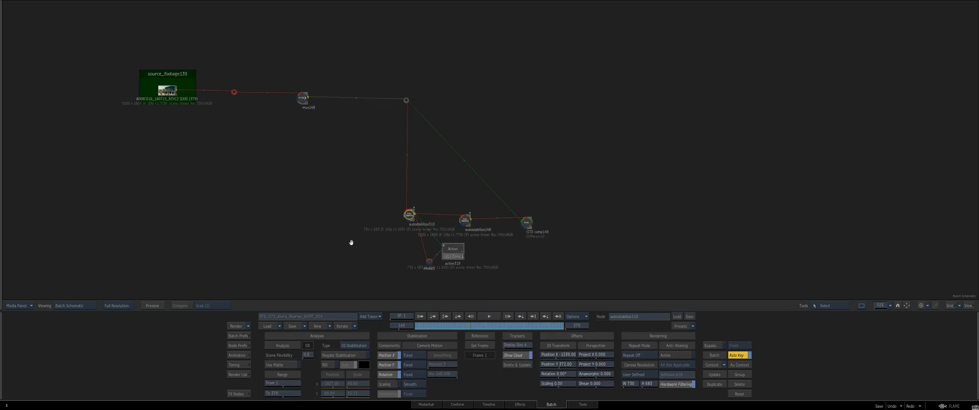
Compare the settings of the two existing autostabilize nodes and check the action node beside them.
left_click(465, 220)
left_click(410, 214)
left_click(463, 218)
left_click(410, 214)
left_click(462, 218)
left_click(409, 213)
left_click(462, 219)
left_click(409, 213)
left_click(461, 218)
left_click(453, 250)
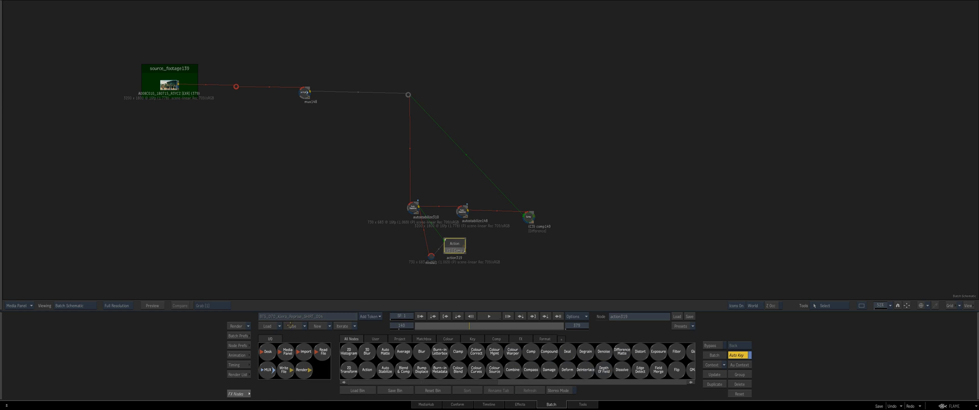
Add a new Auto Stabilize node fed from the mux and place it below the existing setup.
left_click_drag(382, 368, 315, 180)
left_click_drag(316, 152, 332, 93)
left_click_drag(315, 180, 338, 264)
double_click(338, 264)
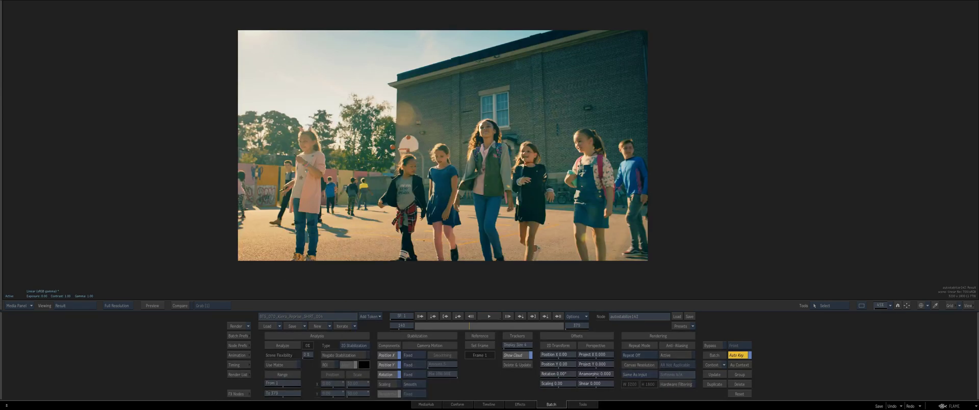
key("Escape")
left_click(404, 201)
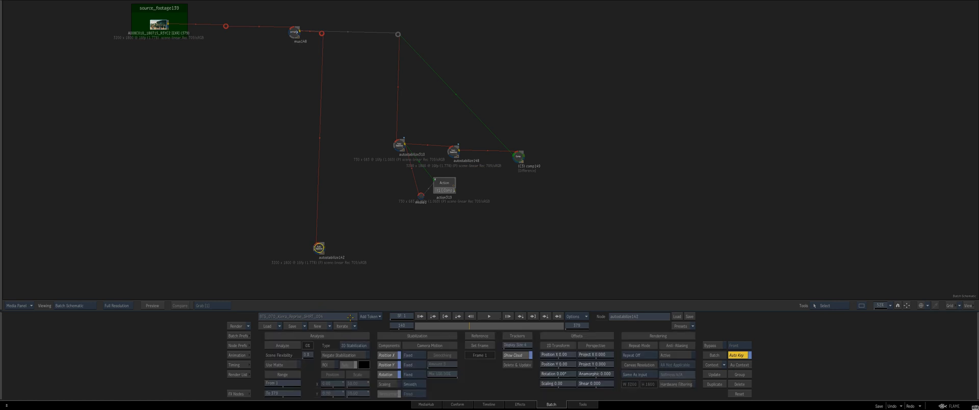
Analyse the whole shot in the new autostabilize node, play the stabilized result and return to the first frame.
double_click(316, 254)
left_click(283, 345)
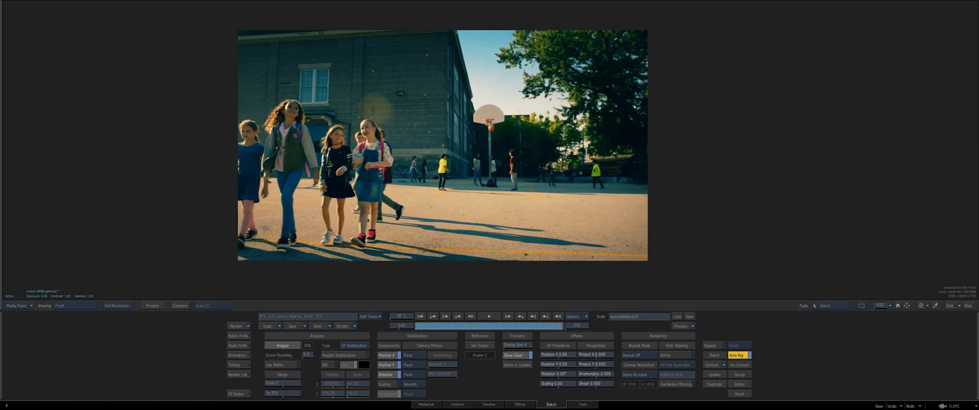
left_click_drag(421, 325, 424, 326)
key("F4")
left_click(492, 317)
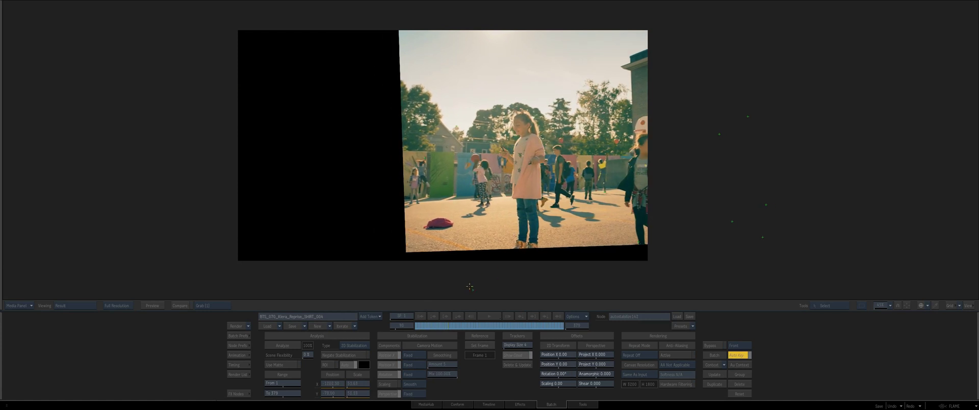
left_click(421, 317)
left_click(421, 318)
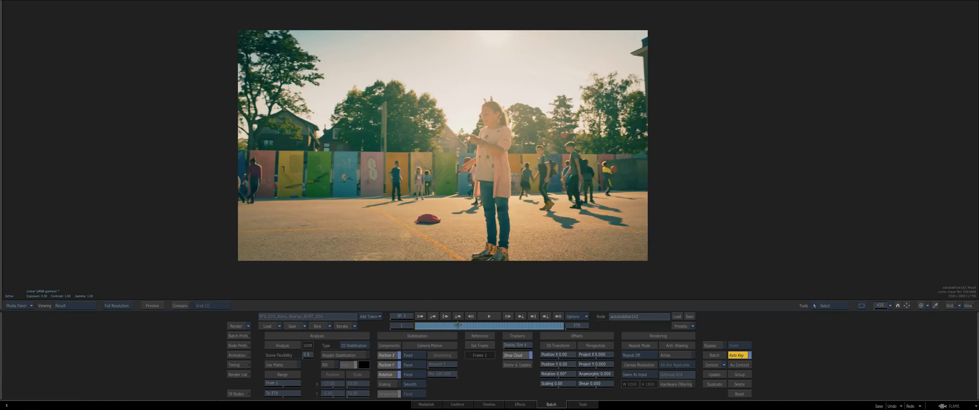
Set a smaller user-defined canvas resolution of about 838 x 523 and offset its position to frame the two girls mid-shot.
left_click(489, 326)
left_click(626, 374)
left_click_drag(631, 385, 610, 378)
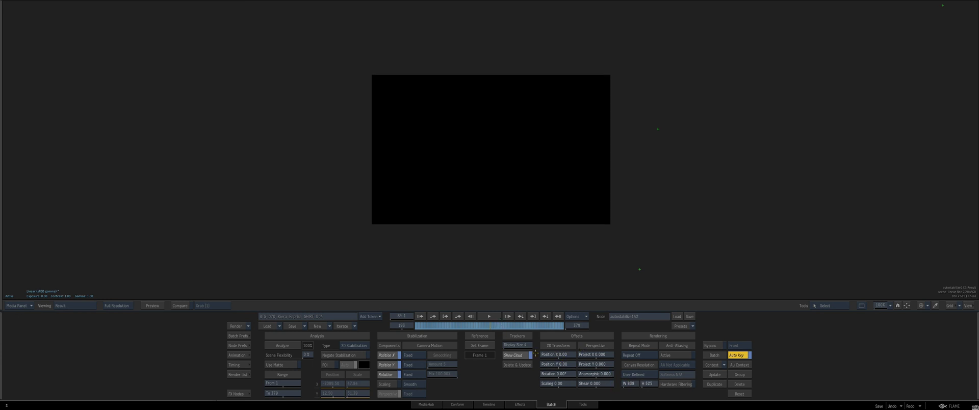
left_click_drag(558, 363, 611, 350)
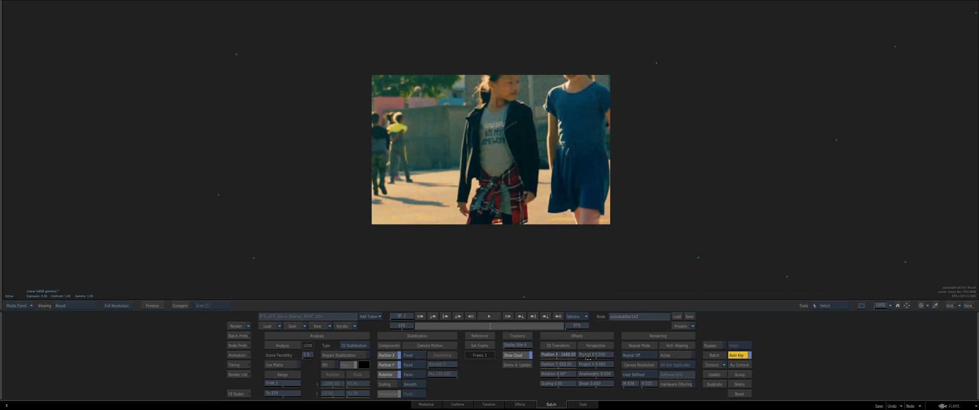
Set the stabilizer's X position to -1500 and check the framing of the girls further into the shot.
left_click_drag(588, 356, 568, 356)
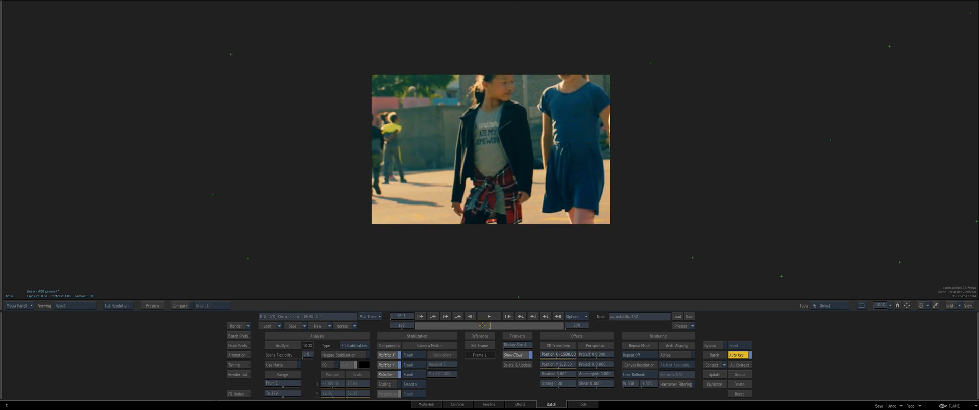
left_click_drag(482, 325, 538, 326)
left_click_drag(650, 388, 638, 387)
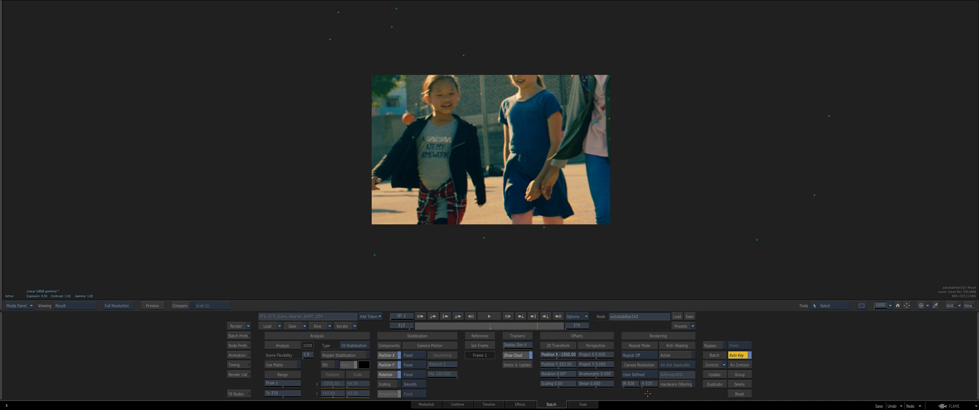
Add an Action node beside the new autostabilize node and feed it both the background and a media input.
key("Escape")
left_click_drag(427, 239, 448, 210)
scroll(459, 224, "up", 3)
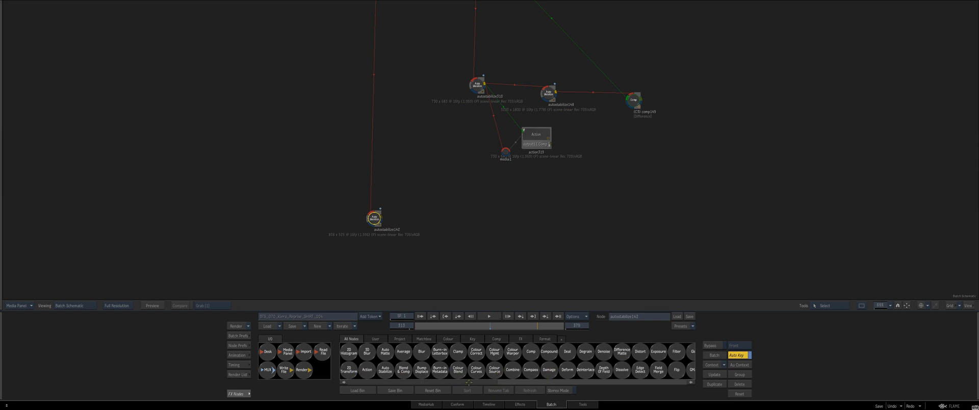
left_click_drag(374, 219, 376, 217)
left_click_drag(366, 370, 467, 221)
key("p")
left_click_drag(451, 249, 469, 228)
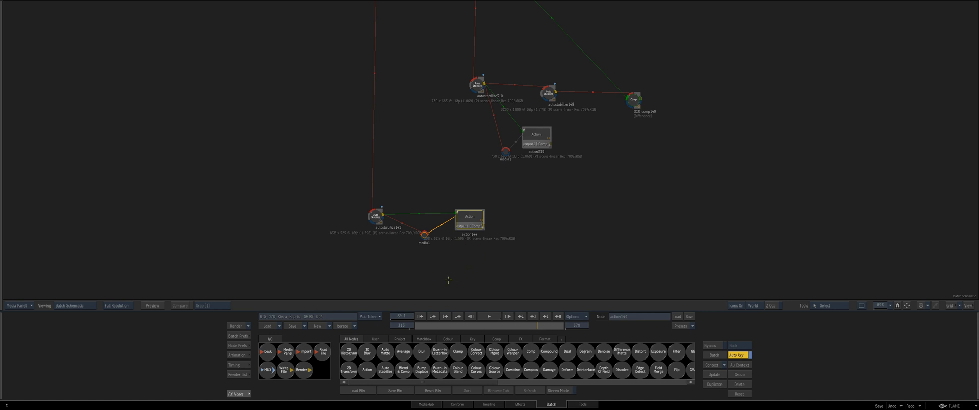
Attach a Motion Vectors Map to the image inside the new Action node and open its analysis settings.
double_click(466, 219)
left_click(457, 184)
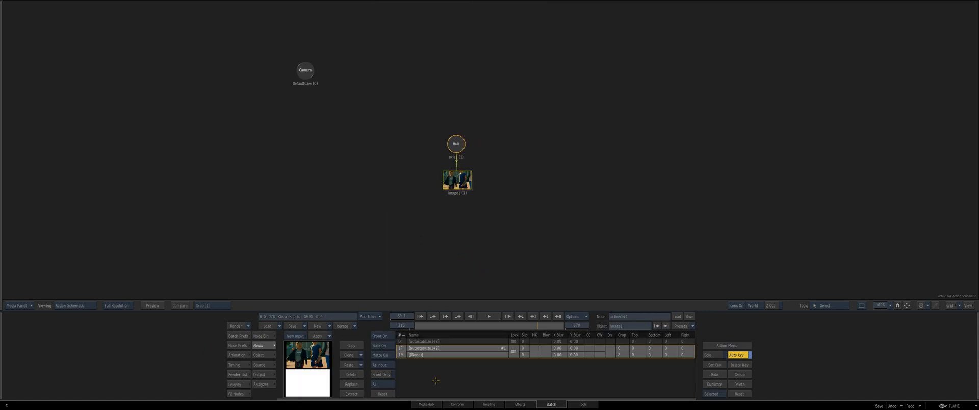
double_click(579, 353)
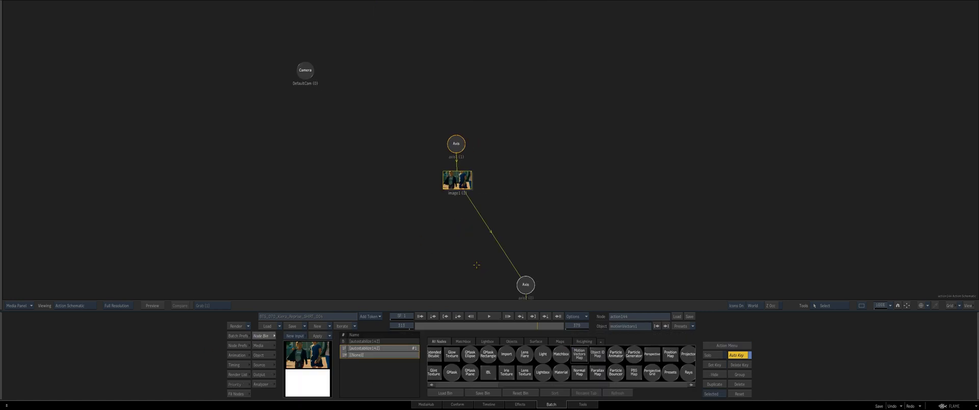
left_click_drag(489, 277, 456, 190)
double_click(457, 221)
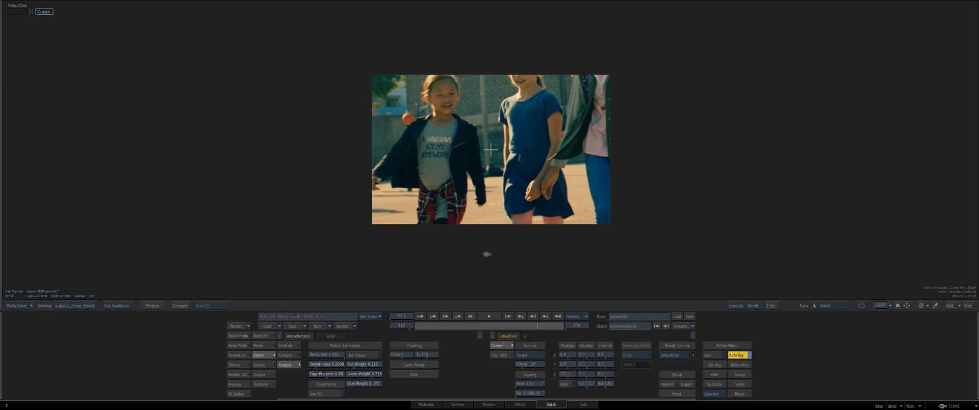
Confirm the dialog for caching the motion vectors and move to a frame near the start of the shot.
left_click(482, 223)
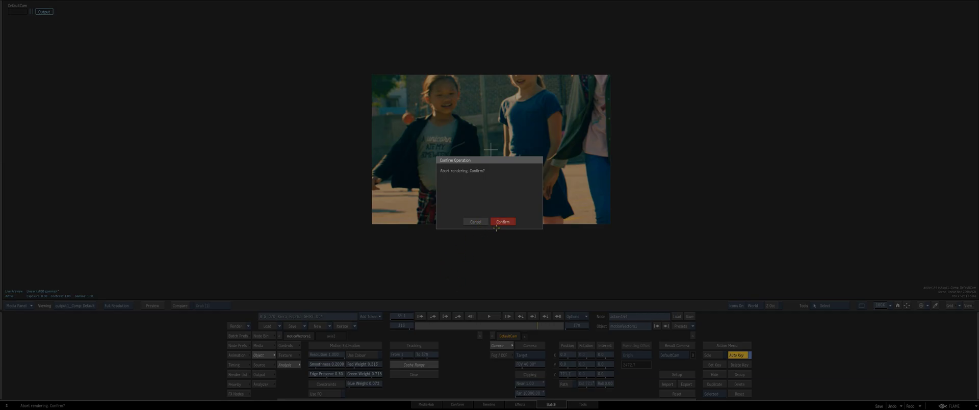
left_click(502, 221)
left_click(421, 317)
left_click_drag(416, 326, 420, 326)
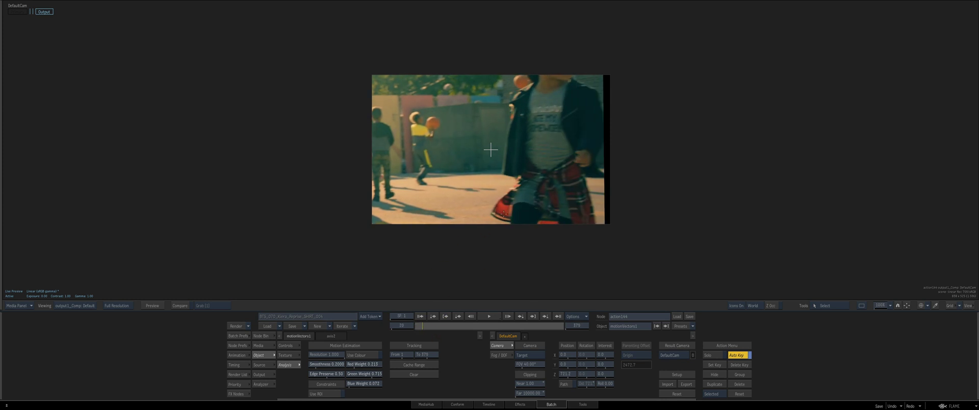
Add a Paint node fed from the new autostabilize node and open it on the girl's shirt.
key("Escape")
left_click_drag(417, 240, 454, 259)
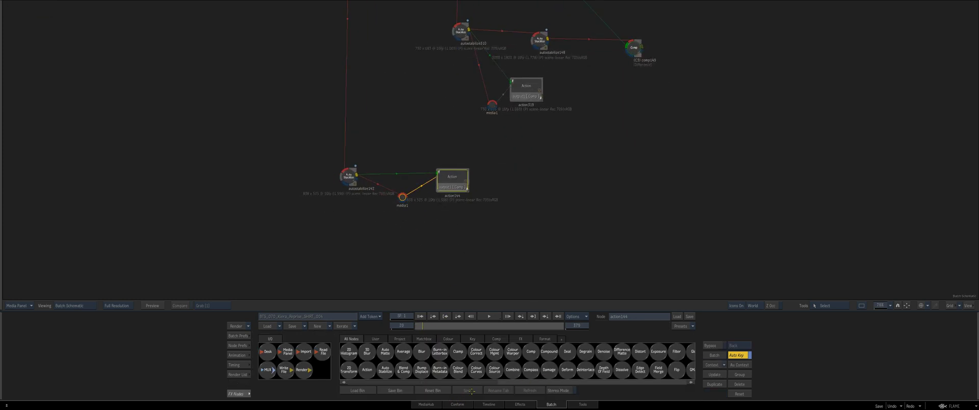
scroll(508, 378, "down", 5)
mouse_move(522, 351)
left_mouse_down()
mouse_move(369, 187)
mouse_move(368, 235)
left_mouse_up()
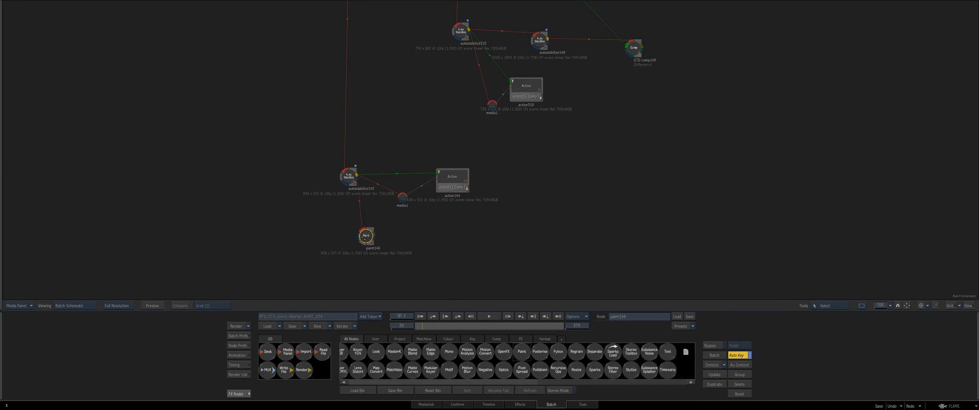
double_click(367, 235)
scroll(359, 261, "up", 5)
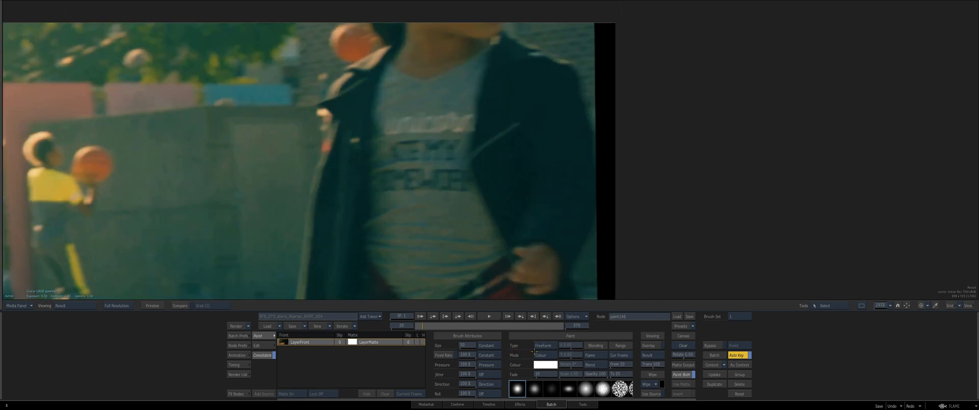
Set the Paint brush to clone mode with an offset source and begin covering the lettering on the girl's shirt.
left_click(544, 355)
left_click(556, 338)
left_click_drag(424, 209, 417, 200)
left_click(566, 347, "ctrl")
mouse_move(471, 184)
left_mouse_down()
mouse_move(382, 189)
mouse_move(450, 184)
left_mouse_up()
key("o")
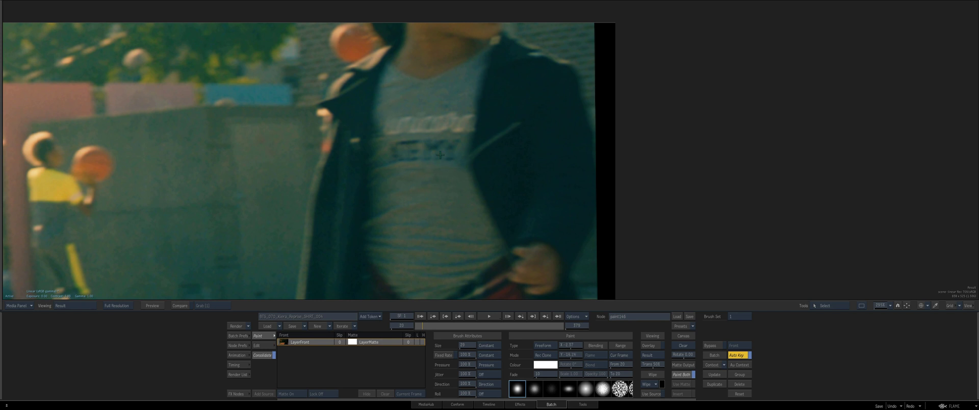
Paint out the remaining shirt lettering with clone strokes across the chest and along the jacket edge.
left_click(571, 347, "ctrl")
left_click_drag(385, 120, 463, 117)
left_click_drag(385, 128, 471, 129)
mouse_move(374, 154)
left_mouse_down()
mouse_move(403, 152)
mouse_move(396, 183)
mouse_move(394, 161)
mouse_move(451, 165)
mouse_move(477, 135)
left_mouse_up()
mouse_move(411, 153)
left_mouse_down()
mouse_move(457, 173)
mouse_move(464, 149)
left_mouse_up()
left_click_drag(390, 143, 465, 141)
mouse_move(478, 99)
left_mouse_down()
mouse_move(464, 140)
mouse_move(463, 130)
mouse_move(469, 174)
left_mouse_up()
mouse_move(455, 271)
left_mouse_down()
mouse_move(402, 237)
mouse_move(413, 238)
left_mouse_up()
Add a MUX node after the Paint node, freeze it on the current frame and view its matte.
key("Escape")
mouse_move(267, 370)
left_mouse_down()
mouse_move(363, 215)
mouse_move(384, 213)
mouse_move(396, 232)
left_mouse_up()
key("Escape")
left_click(550, 346)
key("Escape")
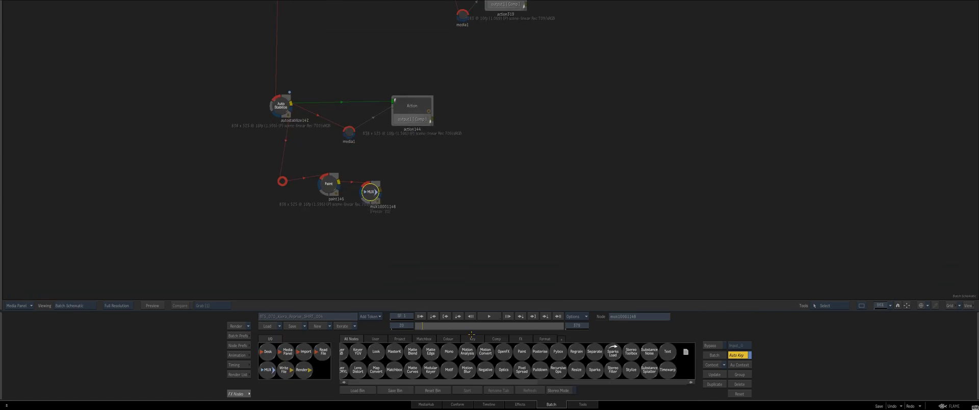
double_click(370, 192)
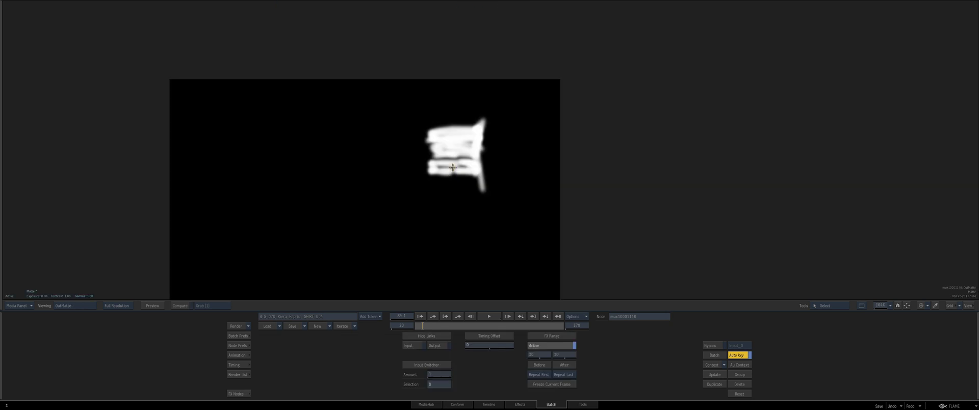
Add a GMask Tracer node after the MUX and place a GMask in its schematic.
key("Escape")
left_click_drag(440, 373, 422, 195)
double_click(421, 196)
key("F8")
left_click_drag(491, 372, 493, 214)
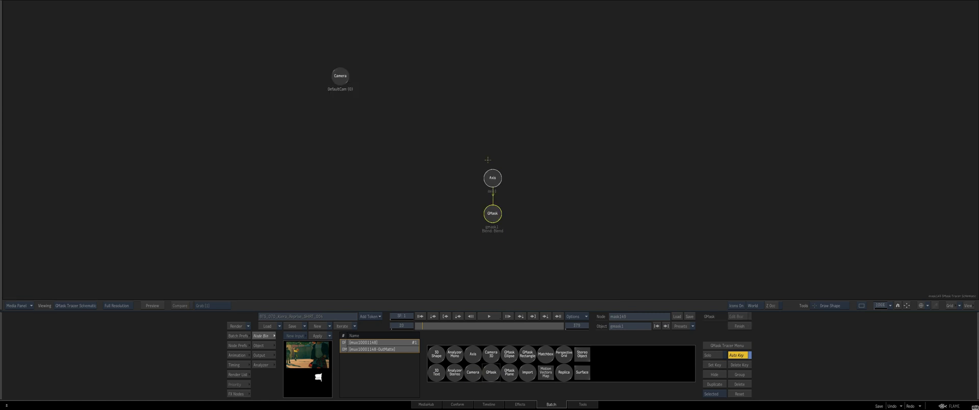
key("F1")
key("ctrl+space")
Draw a closed GMask around the girl's shirt front and view the resulting matte.
left_click_drag(496, 110, 422, 94)
key("F3")
key("F1")
left_click_drag(399, 98, 394, 138)
left_click_drag(389, 161, 384, 178)
left_click_drag(376, 222, 374, 240)
left_click_drag(383, 256, 470, 255)
left_click_drag(510, 226, 504, 210)
left_click_drag(497, 191, 499, 137)
left_click(498, 109)
mouse_move(497, 109)
left_mouse_down()
mouse_move(486, 94)
mouse_move(492, 105)
mouse_move(501, 98)
left_mouse_up()
key("a")
key("F4")
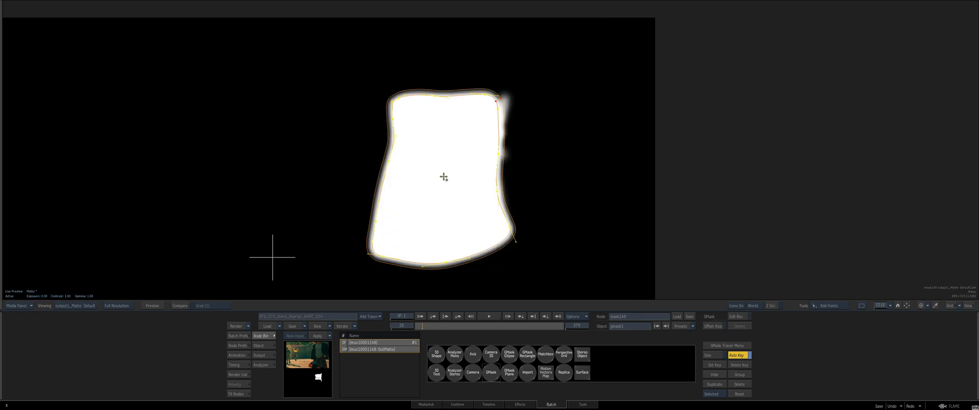
Reopen the GMask Tracer and blur the shirt mask to soften its edges.
key("grave")
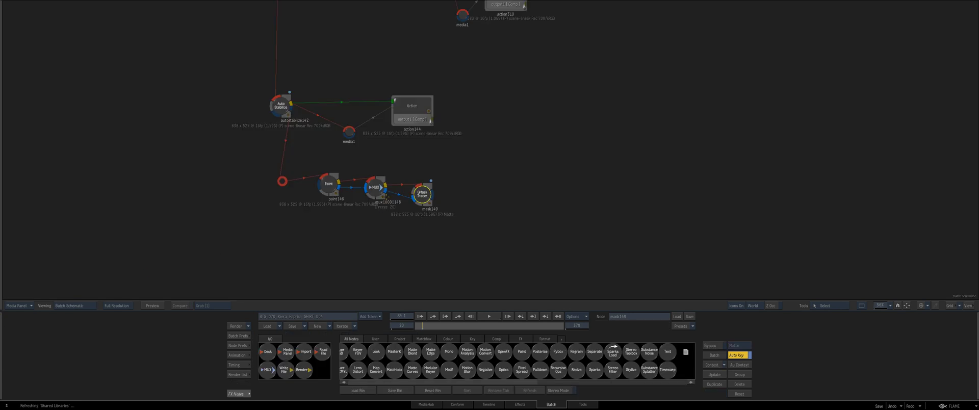
double_click(423, 193)
key("grave")
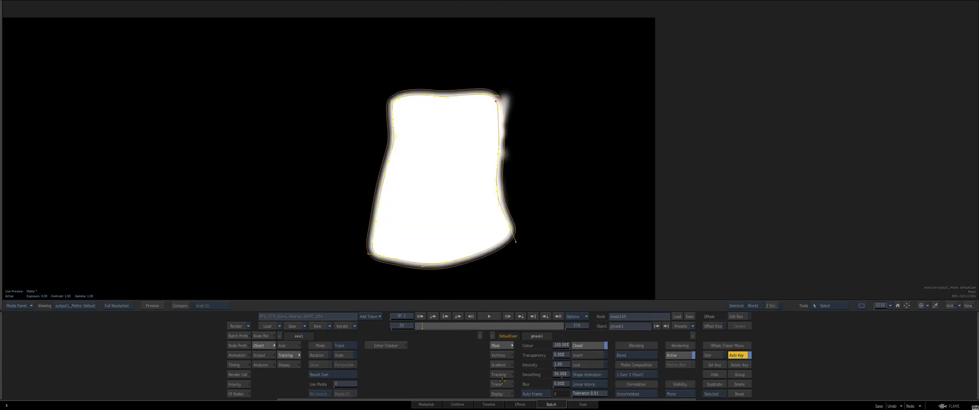
left_click_drag(560, 384, 609, 380)
scroll(518, 227, "down", 2)
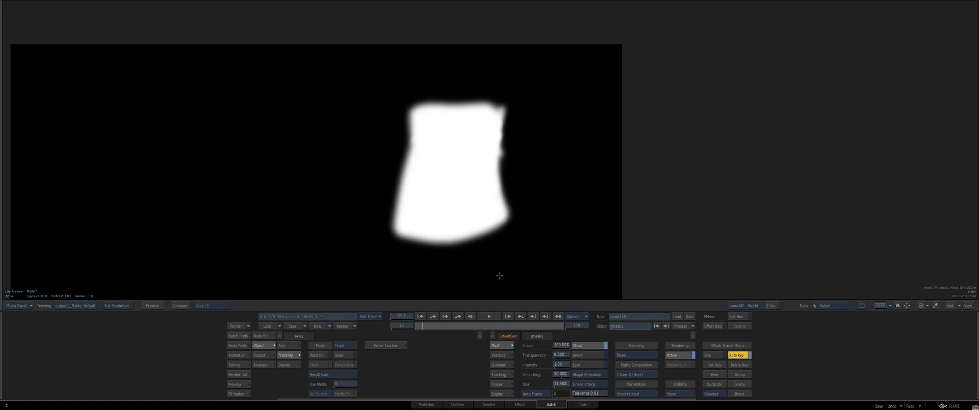
Feed the frozen paint frame and its mask into the Action node as second media and delete the surplus image object.
key("Escape")
left_click_drag(388, 126, 471, 126)
left_click_drag(332, 150, 392, 221)
left_click(463, 130)
left_click_drag(437, 183, 415, 189)
left_click_drag(467, 129, 462, 130)
key("Delete")
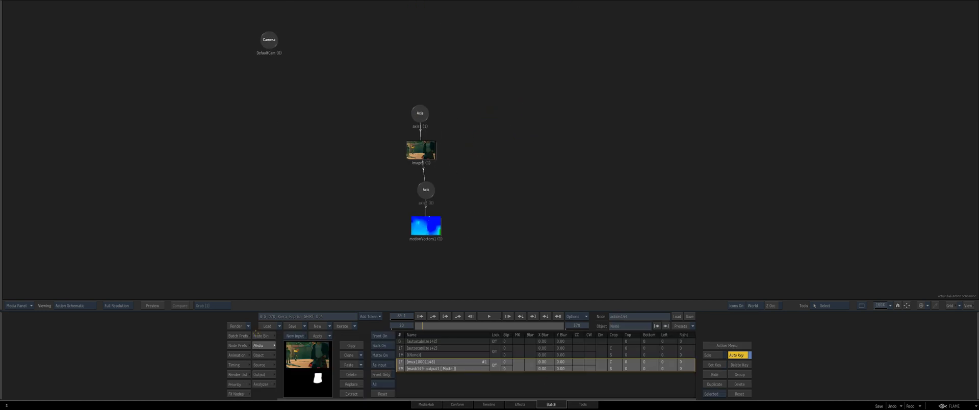
Add a Projector carrying the painted patch to the Action schematic and set its Z position to 0.
left_click(261, 335)
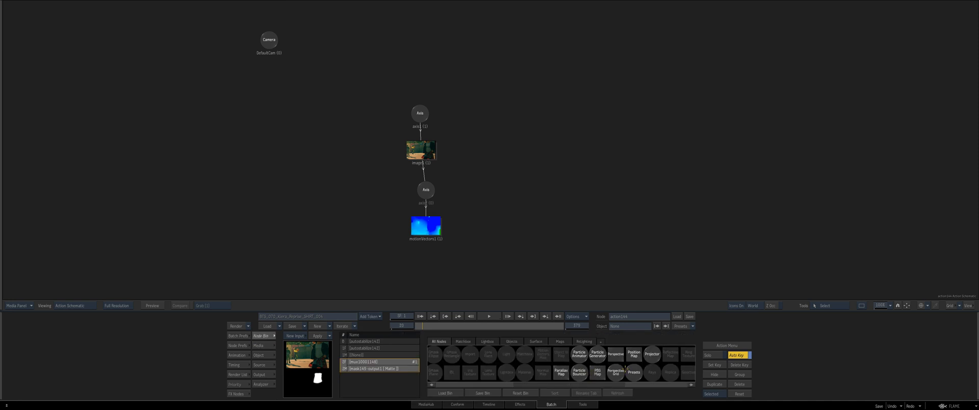
left_click_drag(652, 354, 269, 113)
key("F4")
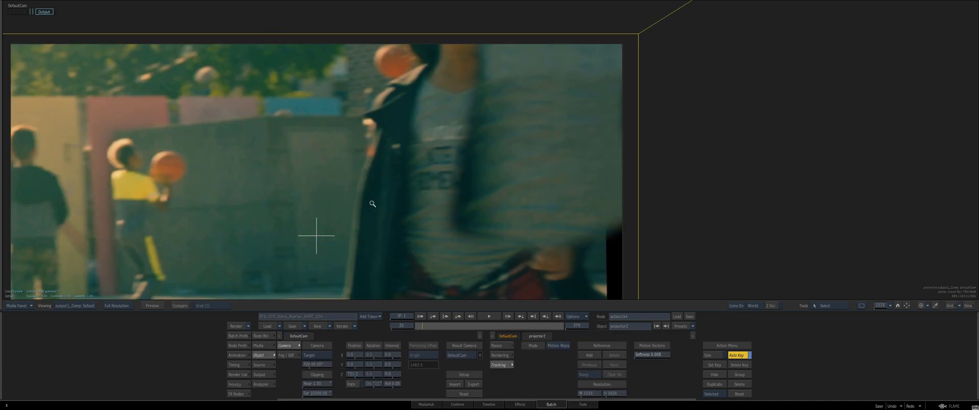
left_click_drag(345, 221, 589, 338)
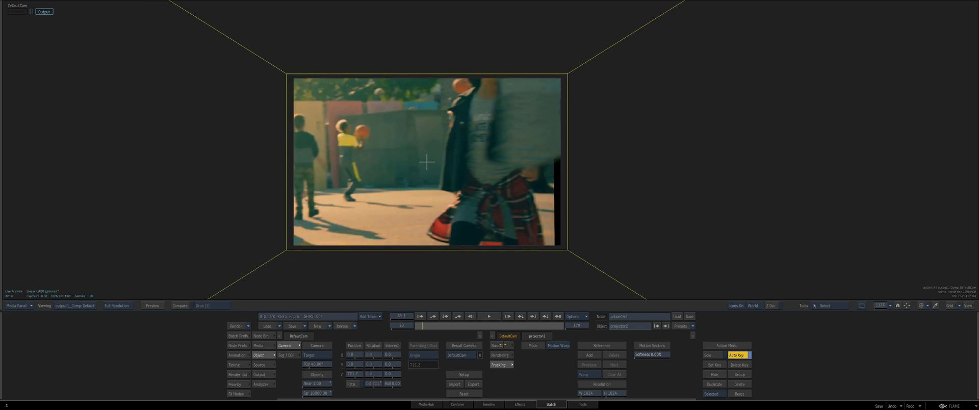
left_click(576, 374)
type("0")
key("Return")
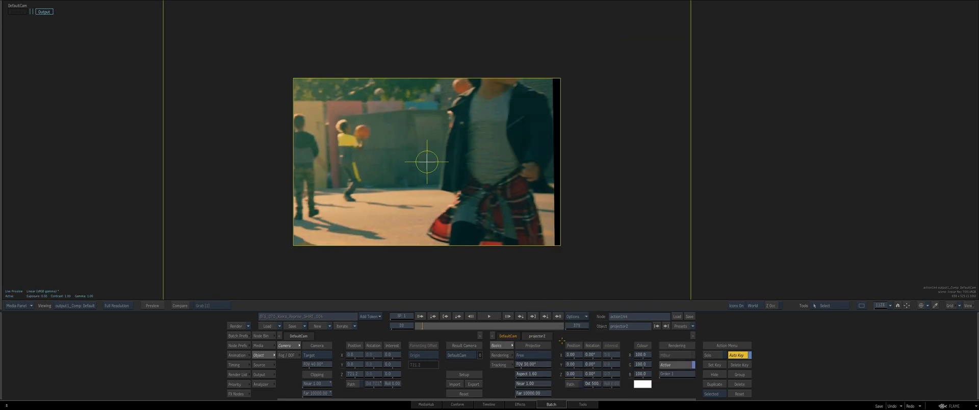
Add a motion warp reference frame in the projector's tracking settings and step back to an earlier frame.
key("F4")
key("F4")
left_click(502, 355)
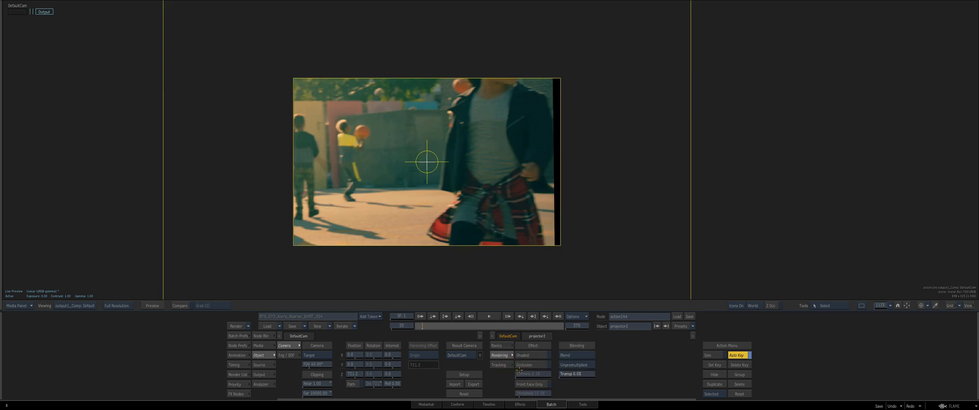
left_click(502, 365)
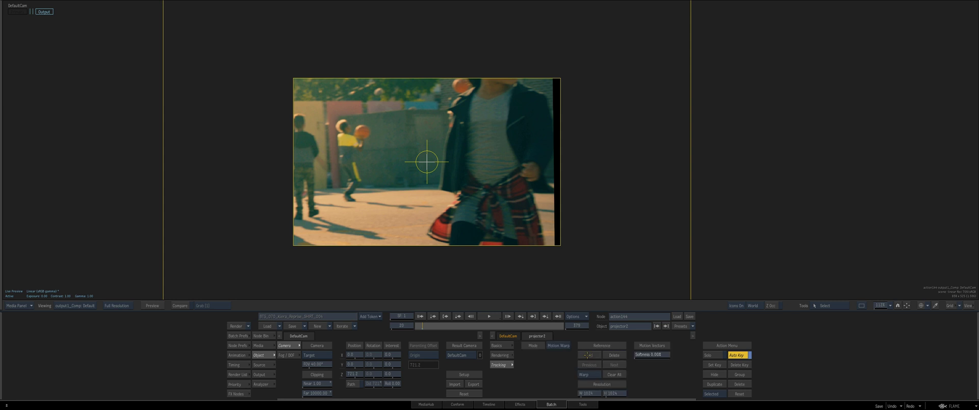
left_click_drag(420, 326, 417, 327)
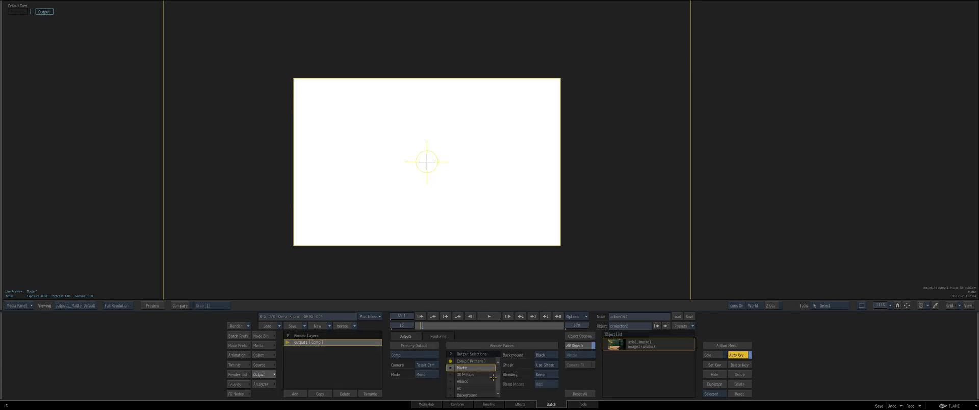
Enable the Projectors Matte output for the Action node and return to the batch schematic.
scroll(495, 381, "down", 5)
scroll(495, 381, "down", 2)
left_click(490, 382)
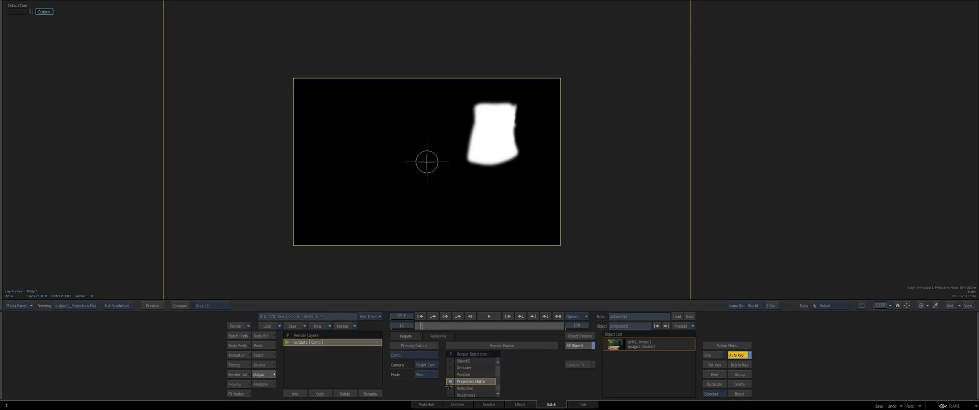
key("Escape")
double_click(418, 147)
key("Escape")
Duplicate the autostabilize node and connect the copy to the Action node's comp and projectors matte outputs.
left_click_drag(470, 216, 421, 237)
left_click_drag(147, 157, 142, 154)
key("ctrl+v")
left_click_drag(173, 121, 455, 175)
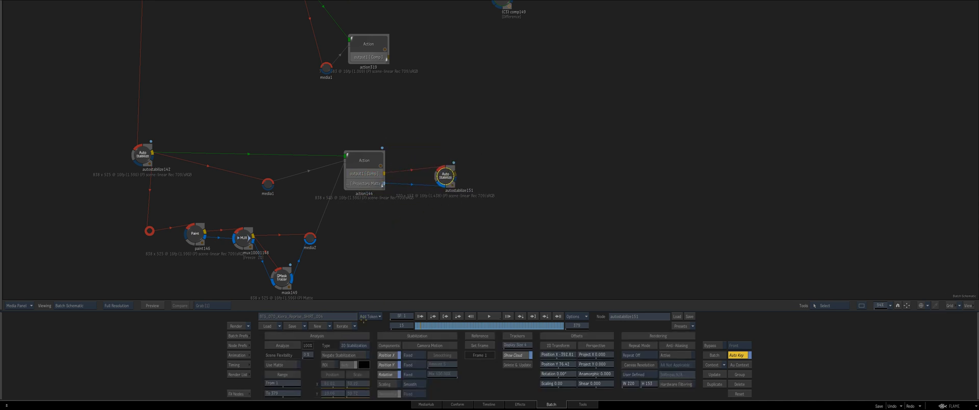
Switch on Negate Stabilization in the copied autostabilize node and select it in the schematic.
key("F1")
key("Escape")
key("F4")
key("Escape")
left_click_drag(425, 137, 398, 169)
left_click(439, 195)
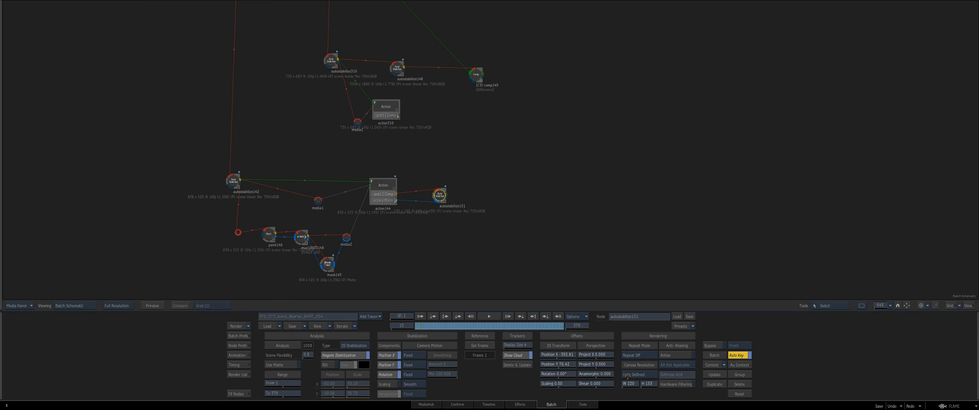
Trace the node tree back upstream to check the original clip's resolution.
left_click_drag(378, 100, 387, 105)
left_click_drag(338, 64, 328, 68)
left_click_drag(367, 114, 399, 187)
left_click_drag(399, 188, 253, 75)
left_click(188, 37)
left_click_drag(267, 142, 228, 81)
Set the copied autostabilize node's canvas resolution to 3200 x 1800 and view the result.
left_click_drag(282, 135, 408, 186)
left_click(404, 183)
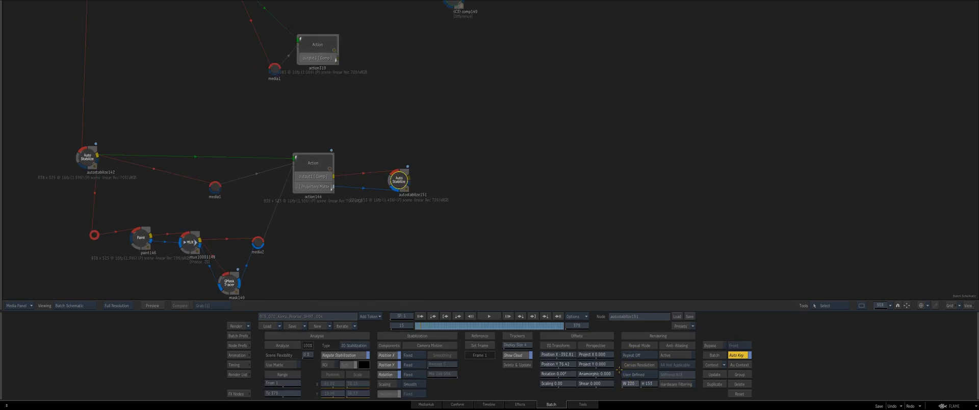
type("3200")
key("Tab")
type("1800")
key("Return")
left_click_drag(541, 270, 588, 270)
key("F4")
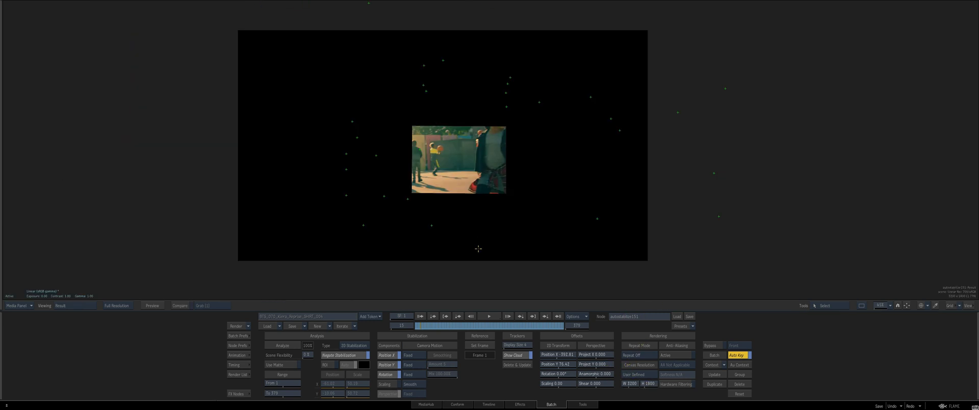
Add a Comp node after the copied autostabilize node and feed the original clip into its back input.
key("Escape")
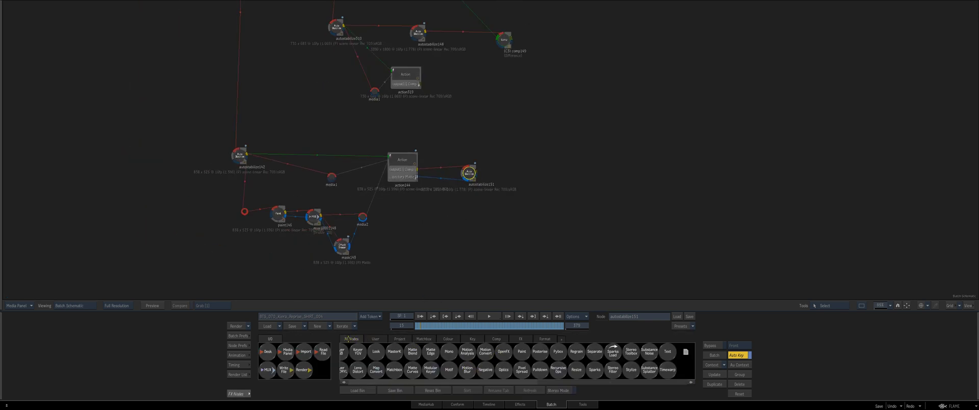
key("d")
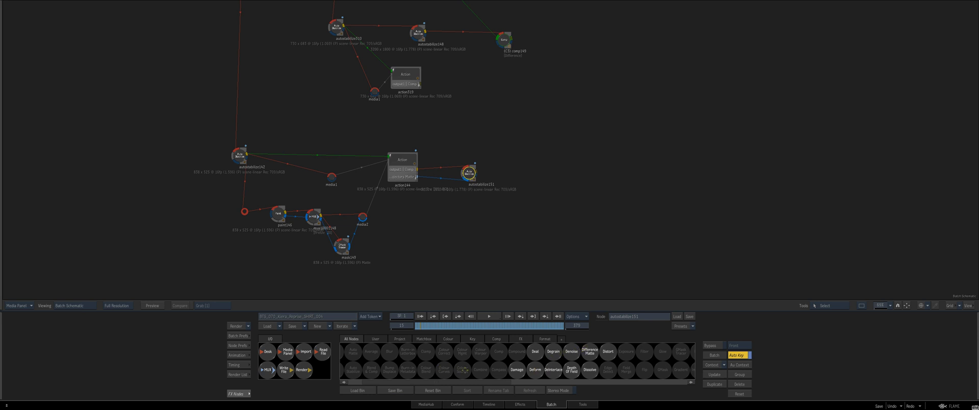
key("c")
left_click_drag(531, 352, 529, 181)
left_click_drag(549, 225, 559, 186)
scroll(564, 202, "down", 1)
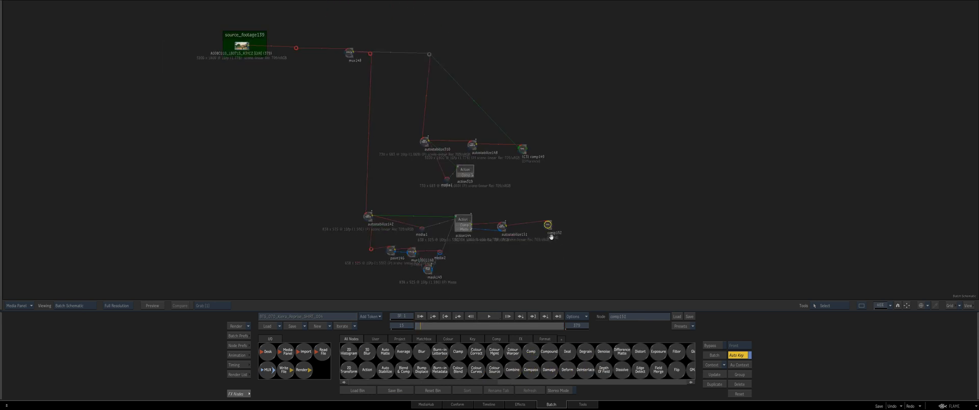
left_click_drag(542, 215, 553, 229)
Set the new Comp node's blend mode to Difference and view its result.
key("F2")
key("Escape")
double_click(553, 229)
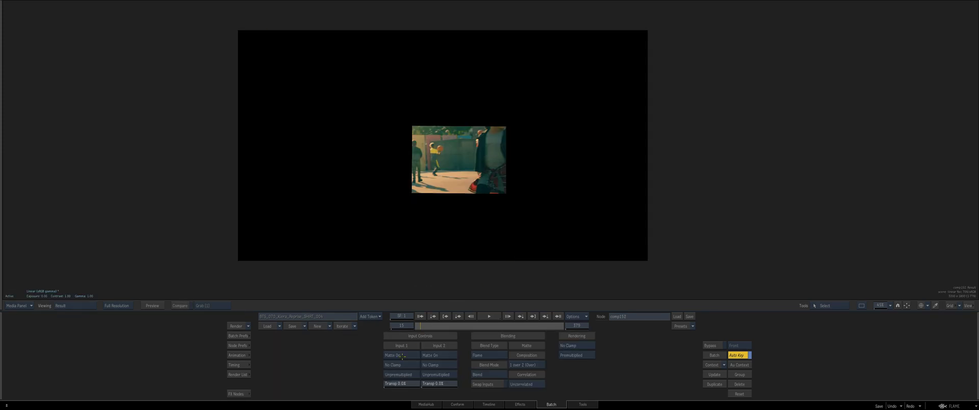
left_click(475, 374)
left_click(496, 246)
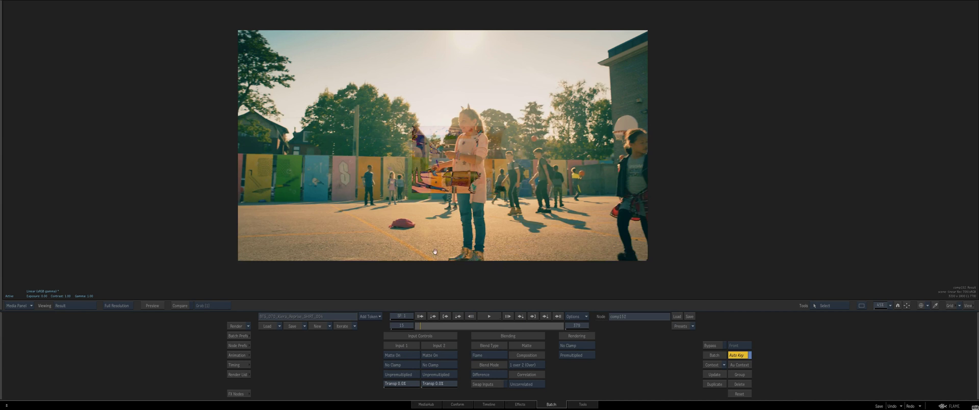
scroll(491, 263, "down", 1)
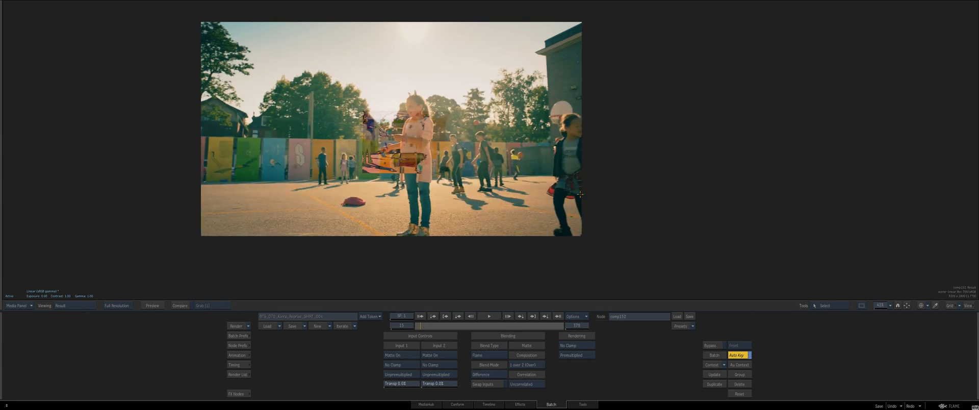
Assign the Comp node to Context 2 and view that context with the copied autostabilize node selected.
key("Escape")
left_click_drag(445, 242, 478, 232)
left_click(429, 201)
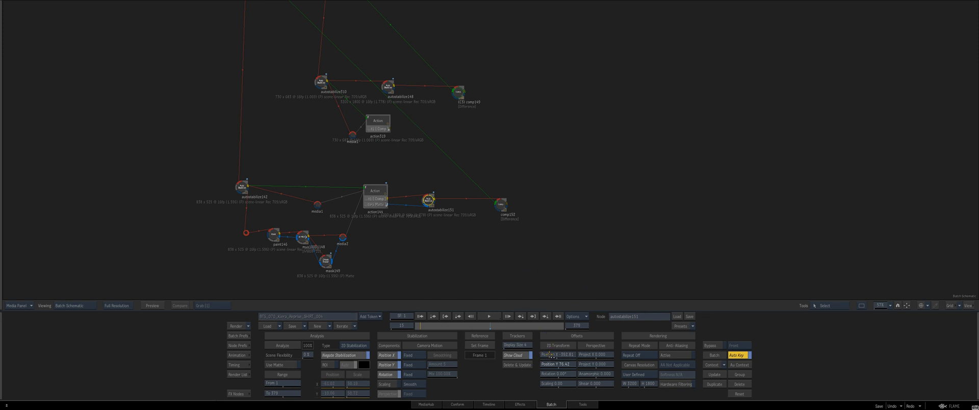
left_click(500, 205)
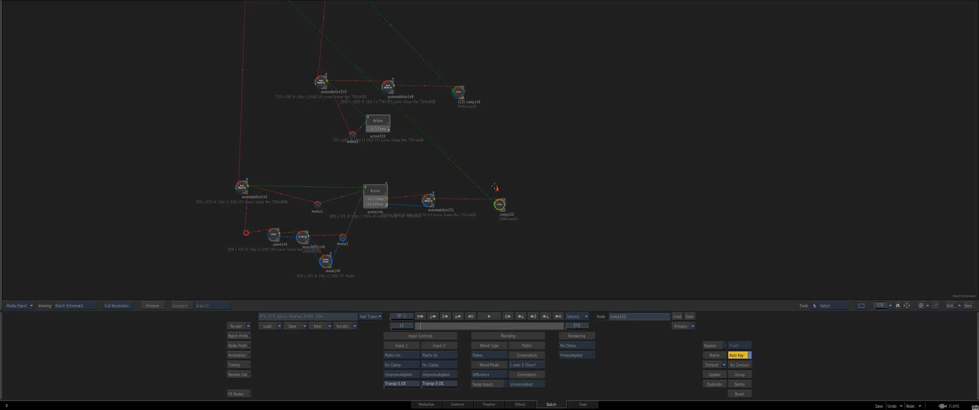
key("shift+2")
left_click(428, 200)
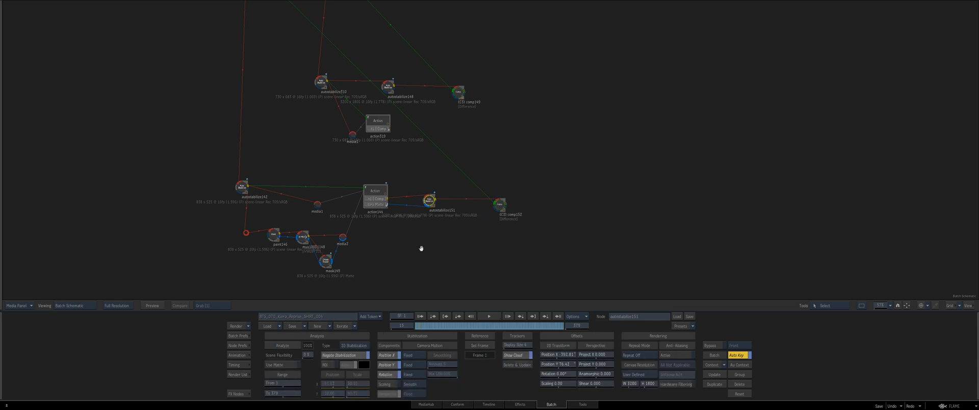
key("2")
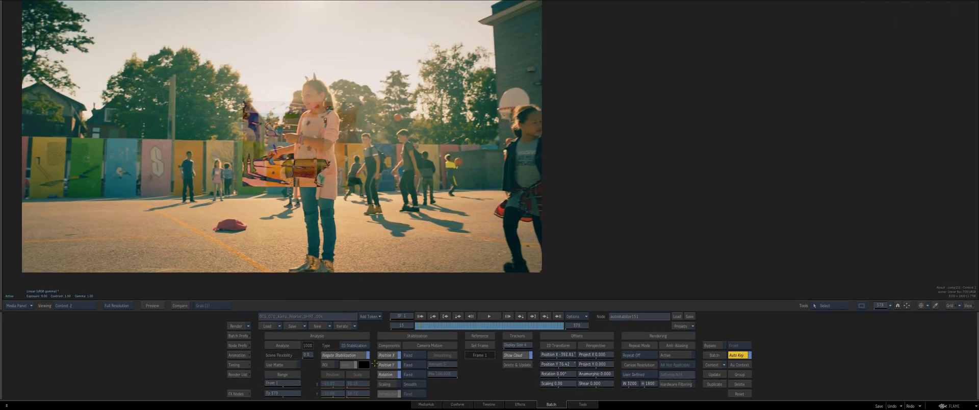
Align the restored crop with the original clip by setting Position X to -1500 and Position Y to 352.
left_click_drag(538, 354, 443, 342)
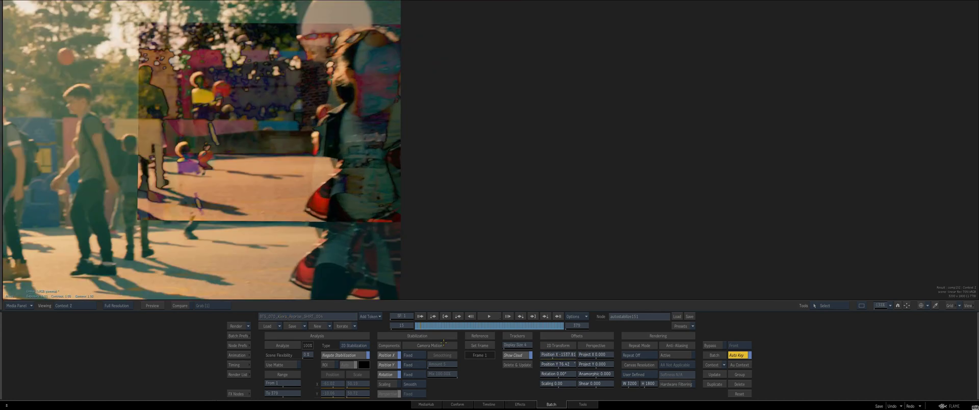
left_click_drag(553, 359, 647, 352)
mouse_move(553, 365)
left_mouse_down()
mouse_move(511, 364)
mouse_move(548, 354)
left_mouse_up()
left_click(565, 354)
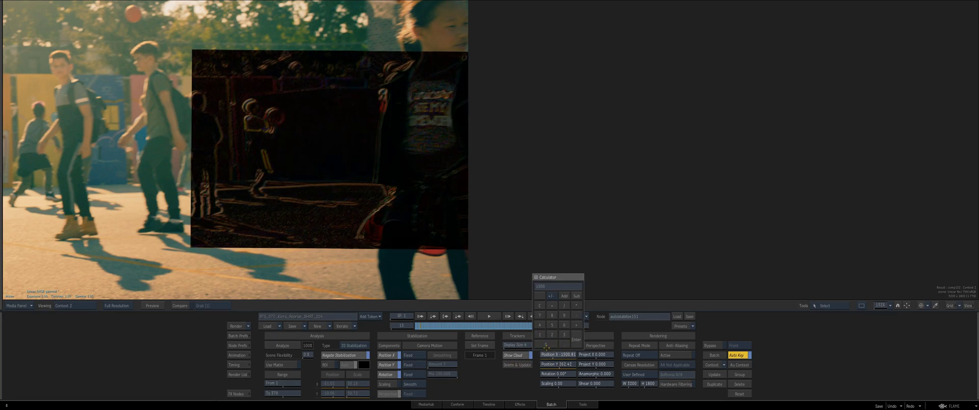
key("Return")
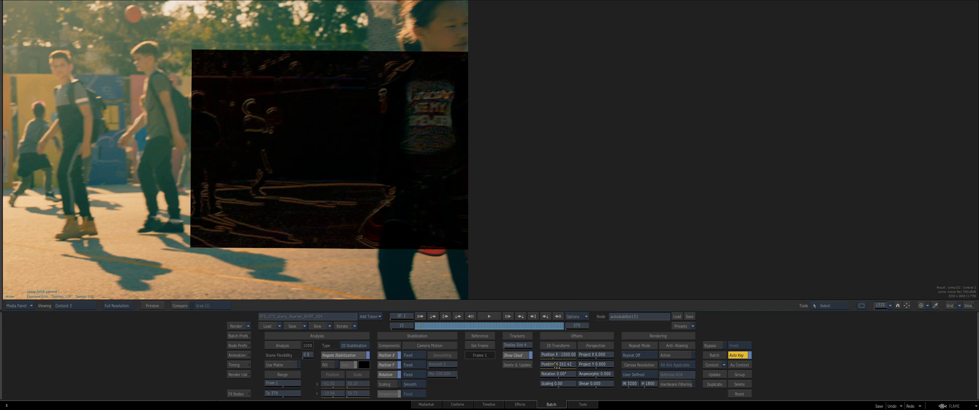
left_click(556, 365)
type("262")
key("Return")
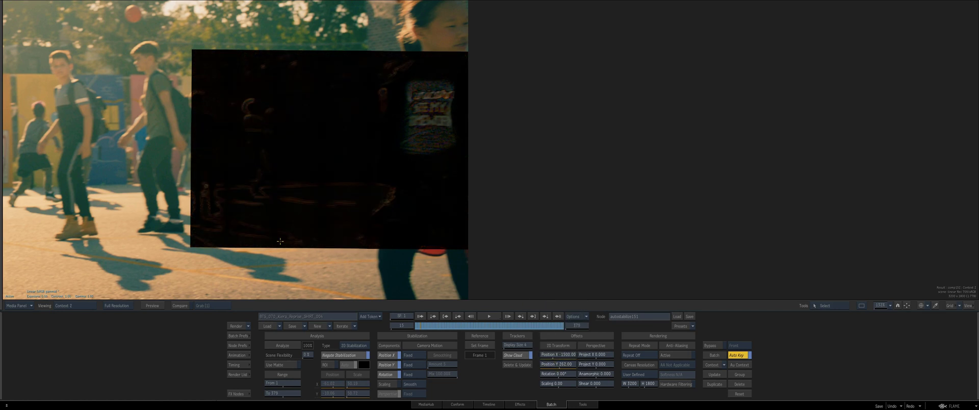
left_click_drag(431, 204, 489, 250)
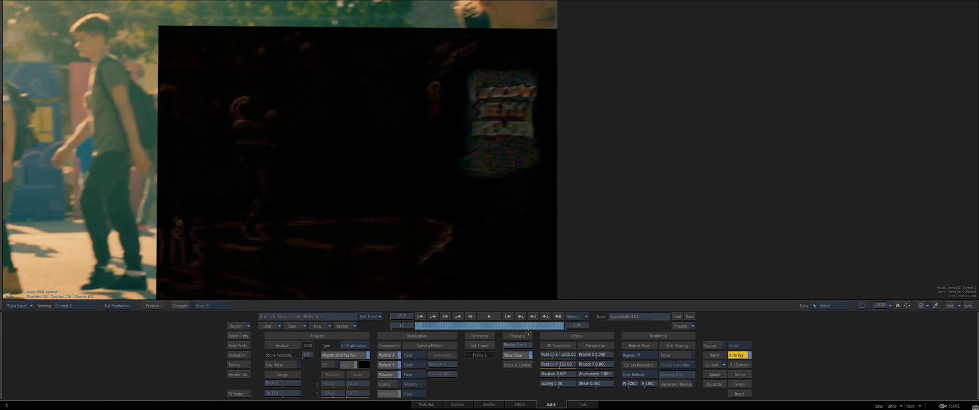
Try nudging the crop's Position Y in increments of 0.1 while checking the difference view.
left_click_drag(558, 369, 555, 369)
left_click(556, 364)
type("0.1")
key("Down")
key("Down")
key("Down")
key("Down")
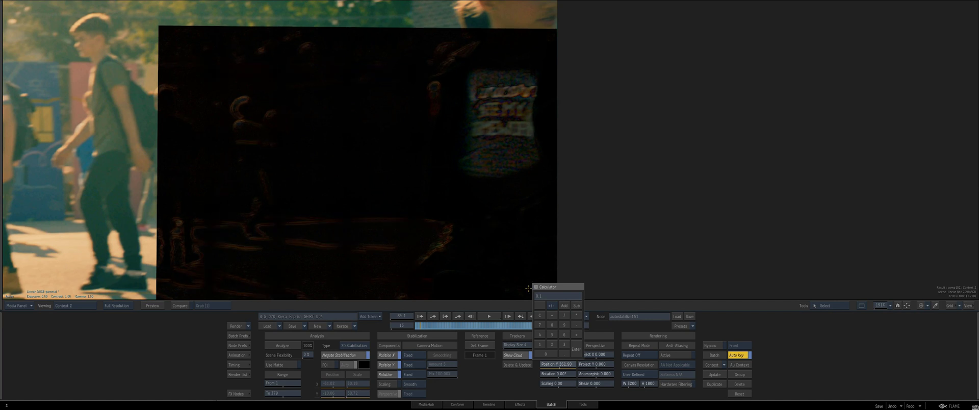
key("Return")
Try nudging the crop's Position X in increments of 0.1 while checking the difference view.
left_click(563, 354)
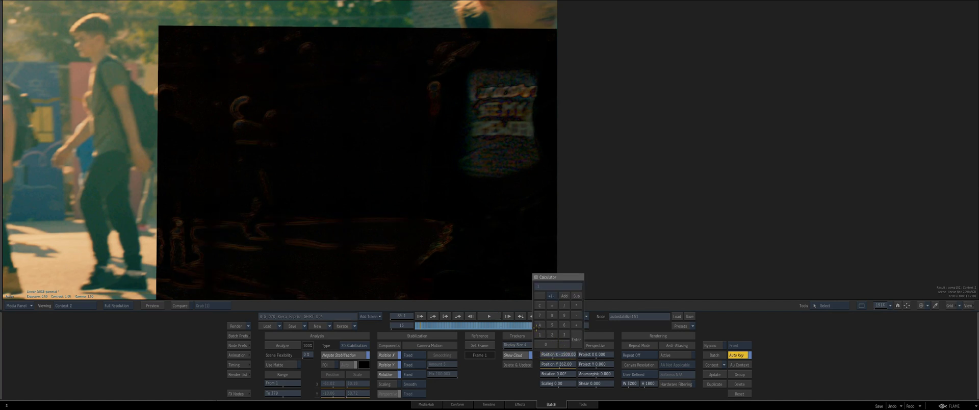
type("0.1")
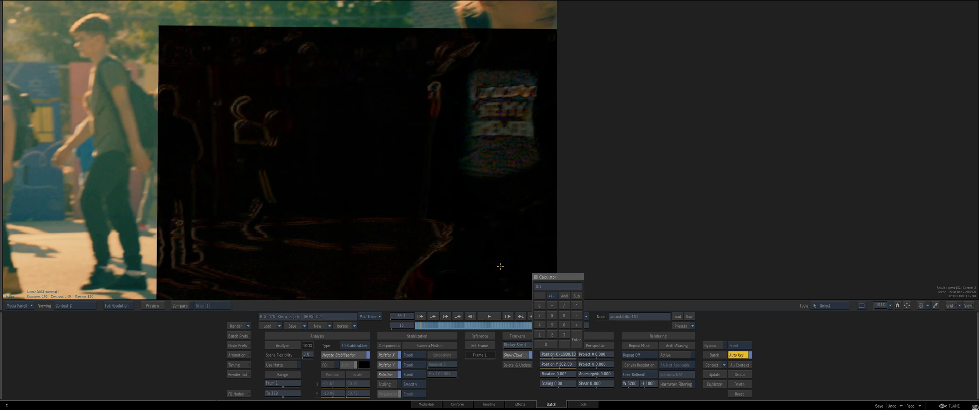
key("plus")
key("plus")
key("plus")
key("plus")
key("plus")
key("plus")
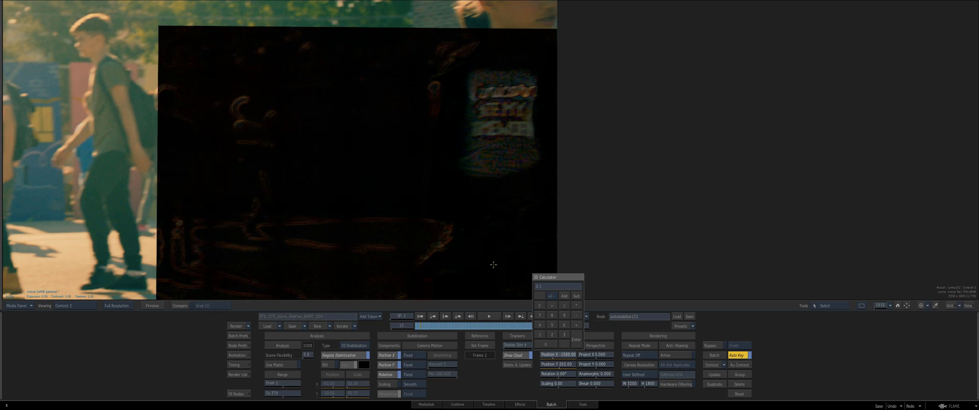
key("Return")
Scrub through the clip to check the crop's alignment over time, stopping the motion analysis that starts.
left_click_drag(461, 289, 470, 186)
left_click_drag(383, 253, 480, 260)
scroll(480, 259, "down", 1)
left_click_drag(423, 327, 497, 332)
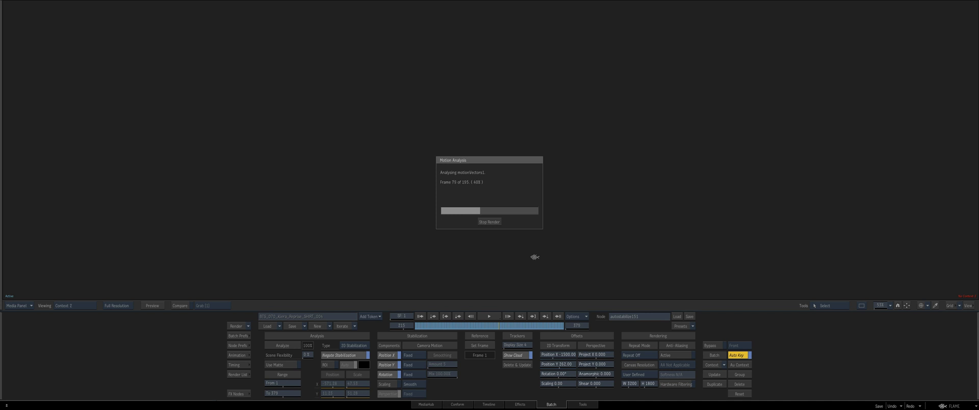
left_click(488, 220)
left_click(503, 223)
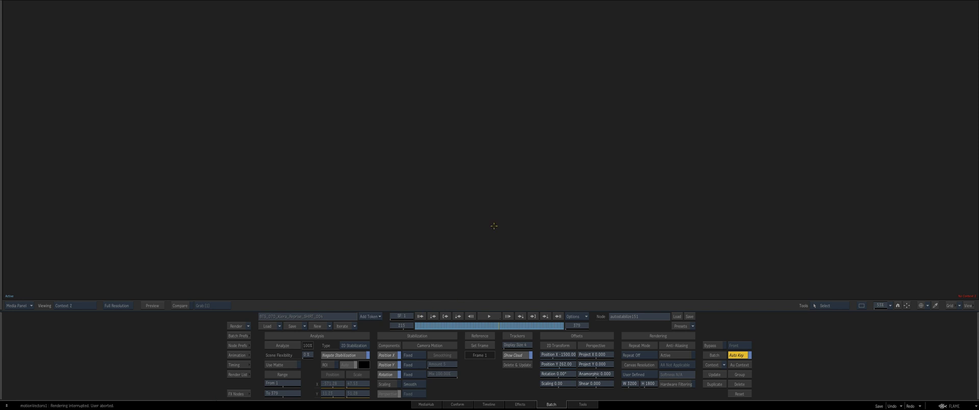
left_click_drag(453, 325, 426, 325)
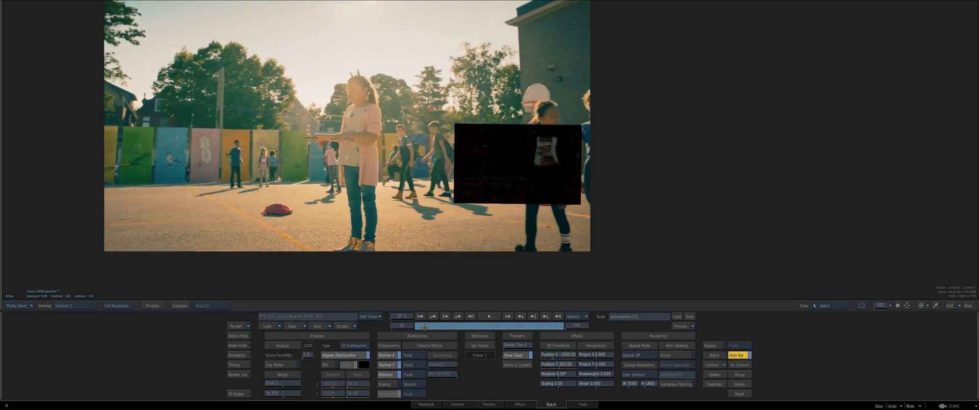
left_click_drag(423, 326, 419, 326)
Open the Action node and inspect its output and motion vectors schematic, then return to the batch schematic.
mouse_move(1, 347)
double_click(380, 197)
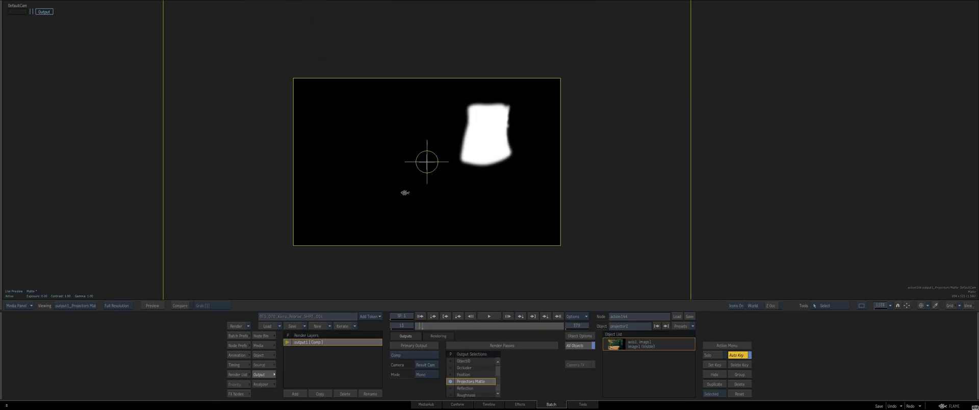
key("F4")
left_click_drag(418, 223, 419, 226)
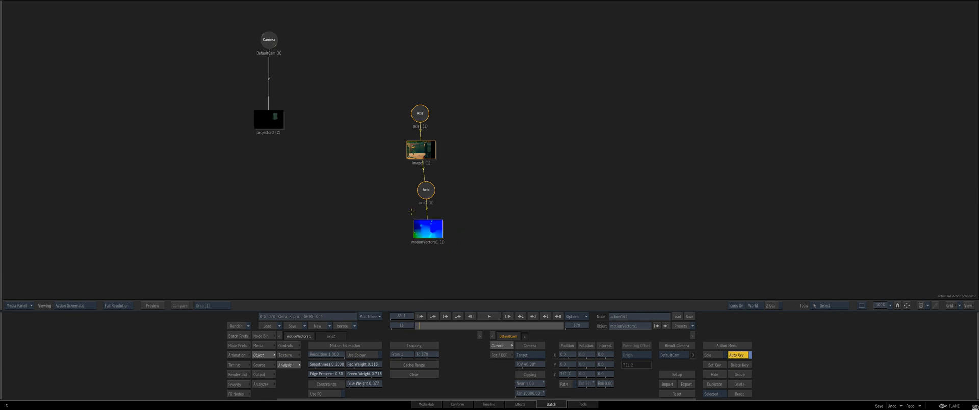
key("F1")
key("F4")
left_click_drag(401, 326, 407, 326)
key("Escape")
View the Comp node's difference result and check the alignment at frame 20 and nearby frames.
left_click(430, 200)
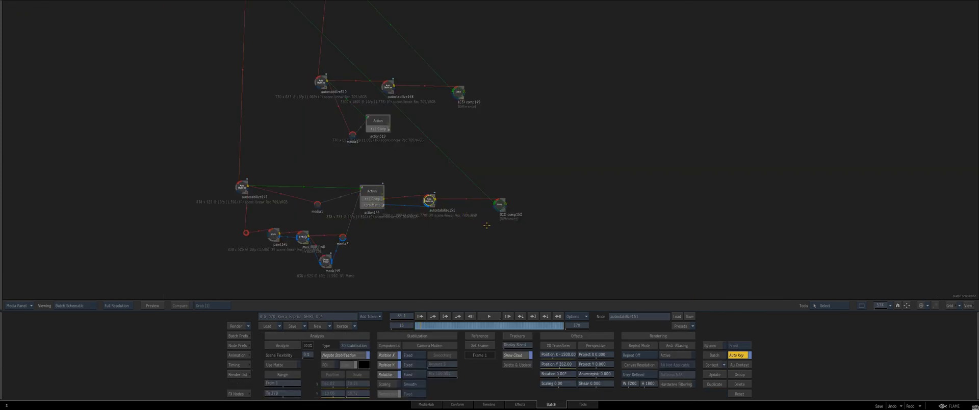
left_click(500, 205)
key("F1")
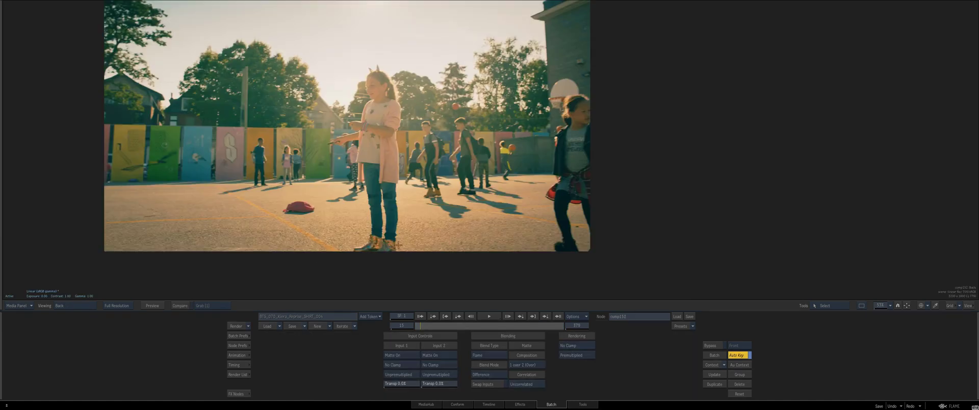
left_click(409, 324)
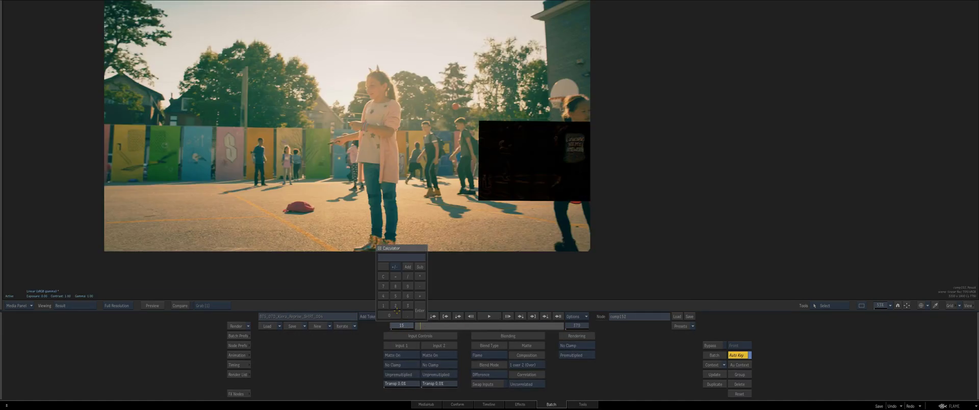
type("20")
key("Return")
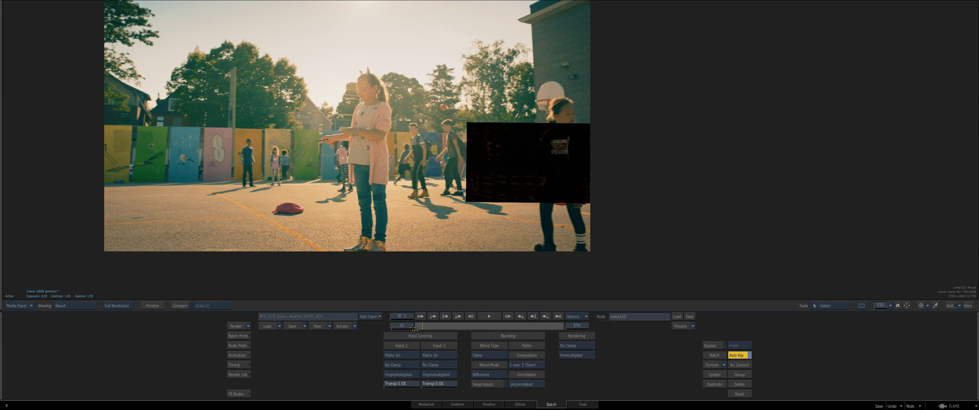
left_click_drag(423, 326, 419, 326)
Compare the position offsets and canvas resolutions of the original and copied autostabilize nodes.
key("Escape")
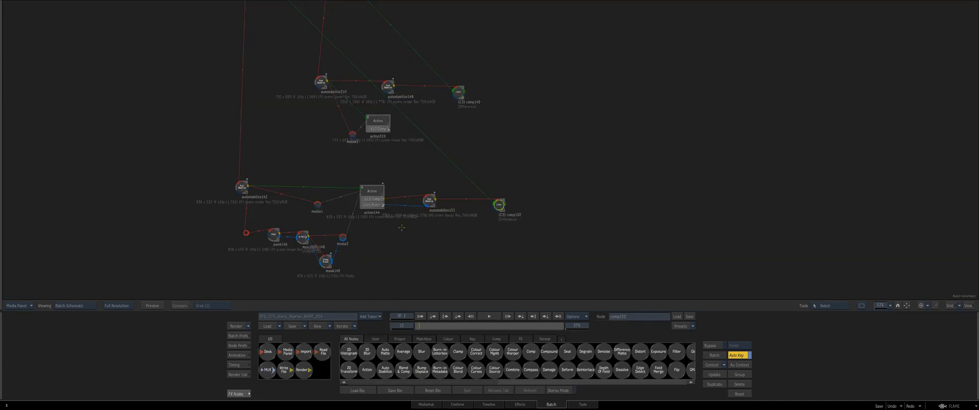
double_click(429, 201)
left_click(242, 187)
left_click(429, 201)
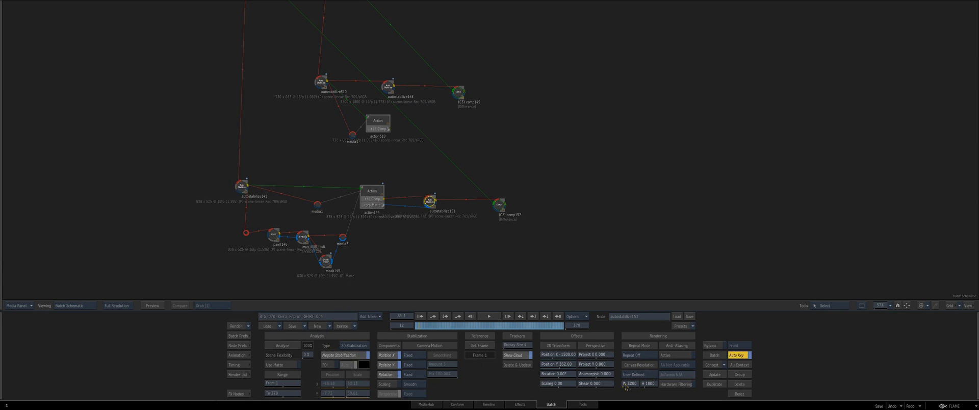
left_click(240, 187)
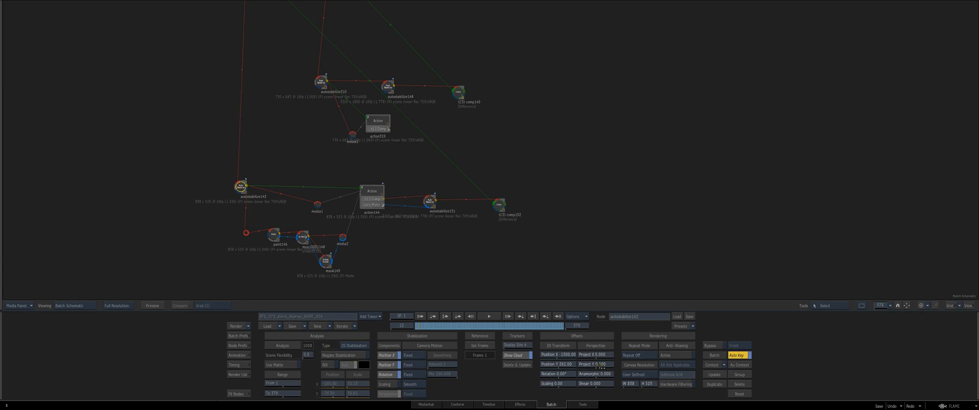
left_click(241, 188)
left_click(430, 201)
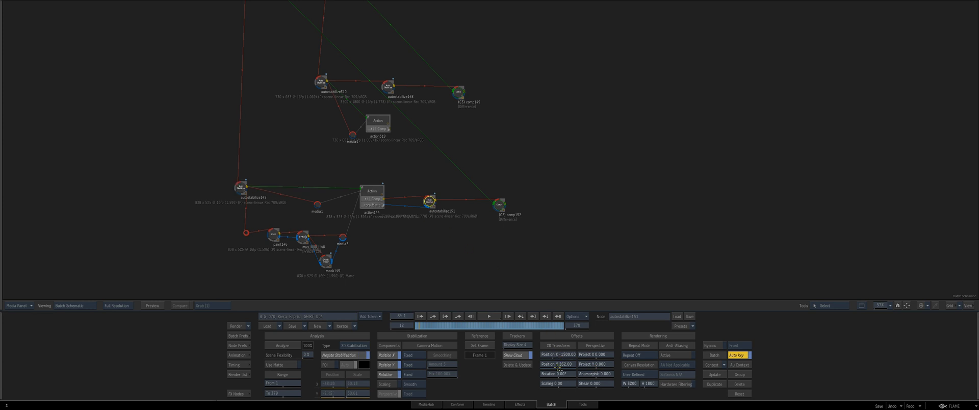
left_click(240, 187)
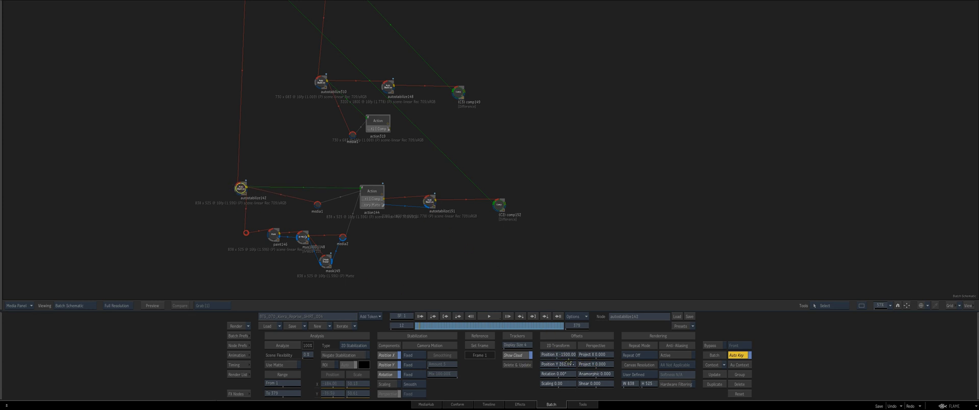
left_click(431, 200)
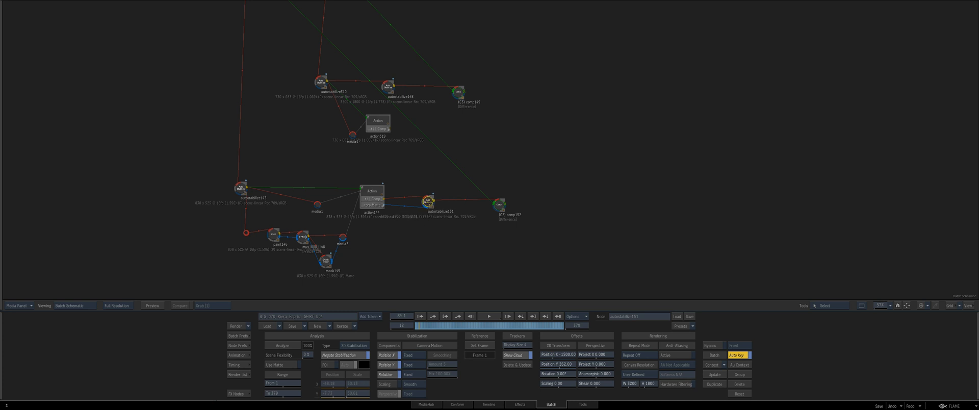
left_click_drag(427, 201, 426, 201)
left_click_drag(241, 188, 240, 186)
left_click_drag(427, 202, 428, 203)
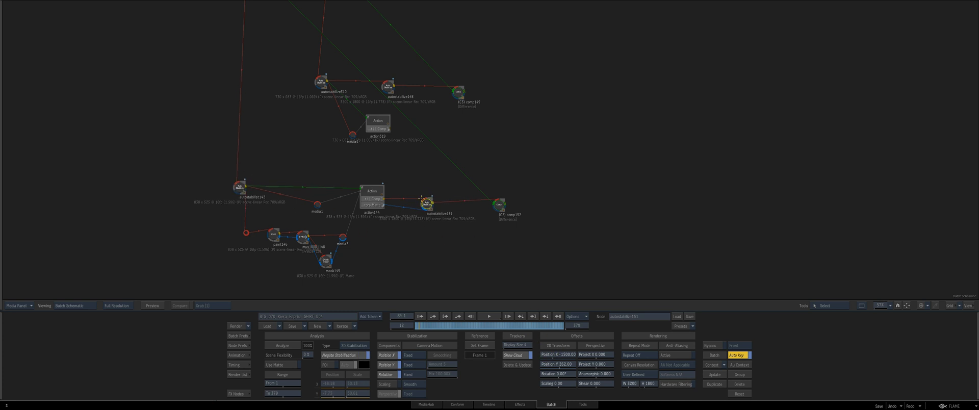
Recheck the offsets and resolutions of both autostabilize nodes, then view the Comp node's difference result on nearby frames.
left_click(554, 356)
left_click(239, 187)
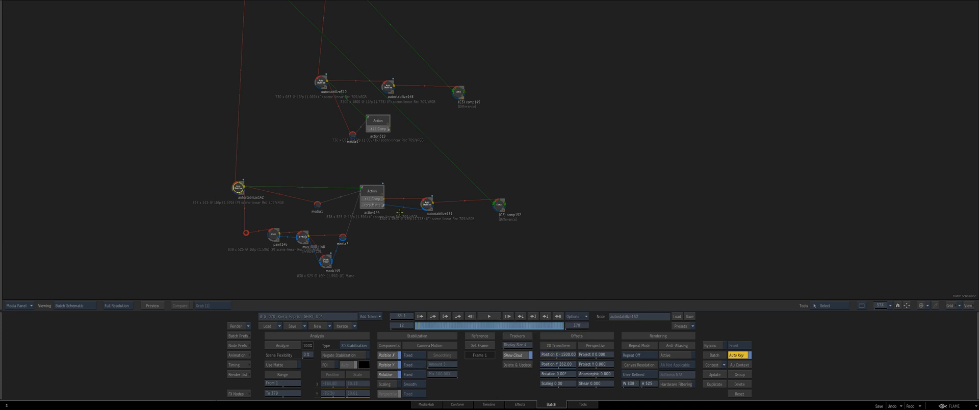
left_click(557, 355)
left_click(424, 210)
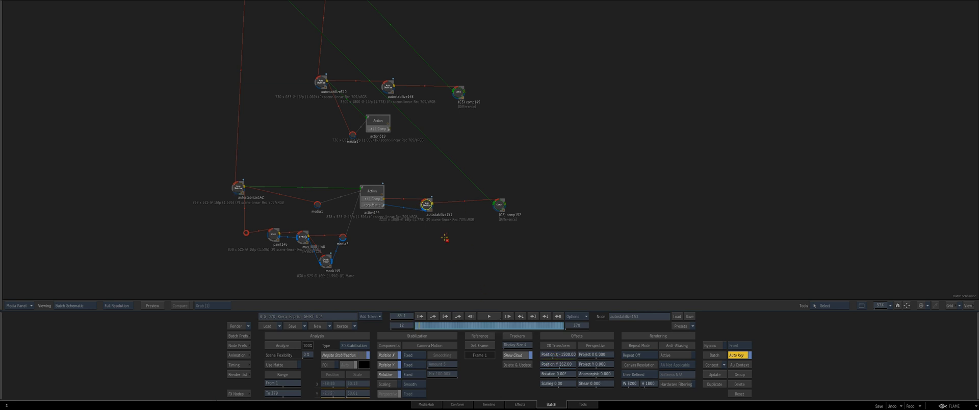
left_click(499, 205)
key("F4")
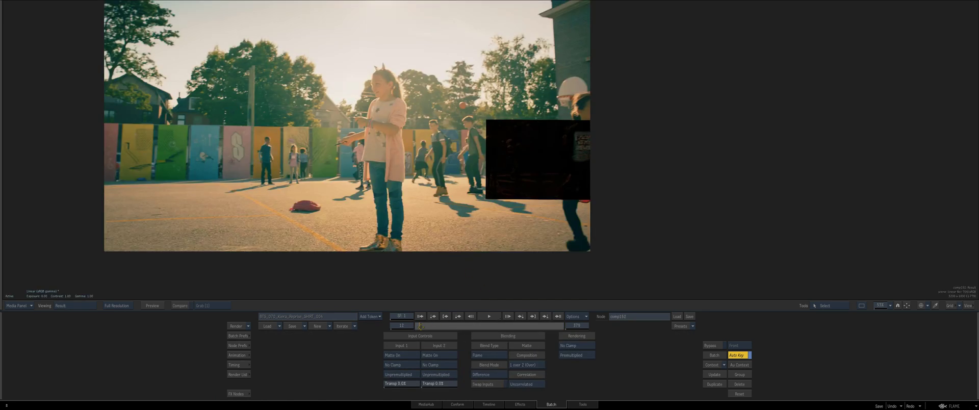
left_click_drag(420, 326, 419, 326)
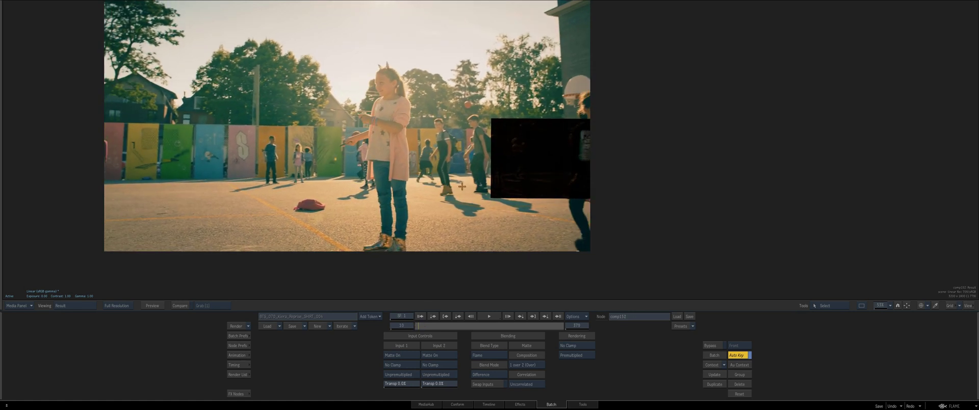
Connect the copied autostabilize node's matte output to the Comp node and set the Comp's blend mode to Blend.
key("F4")
left_click_drag(478, 200, 435, 200)
double_click(434, 203)
left_click(486, 365)
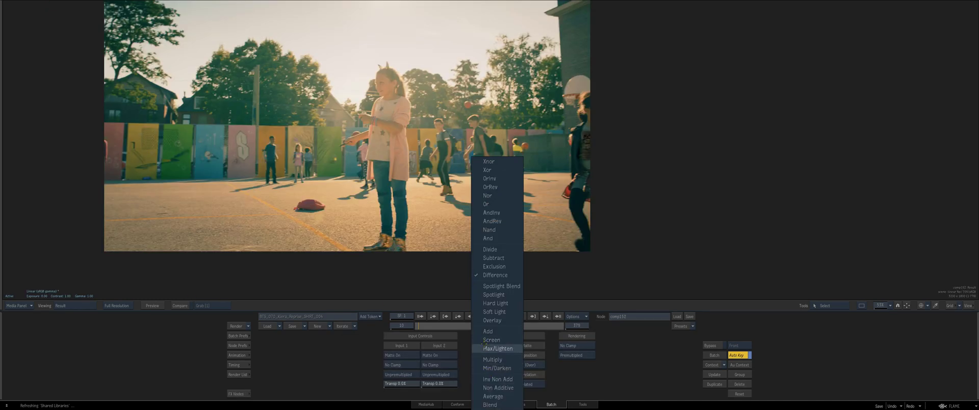
left_click(485, 406)
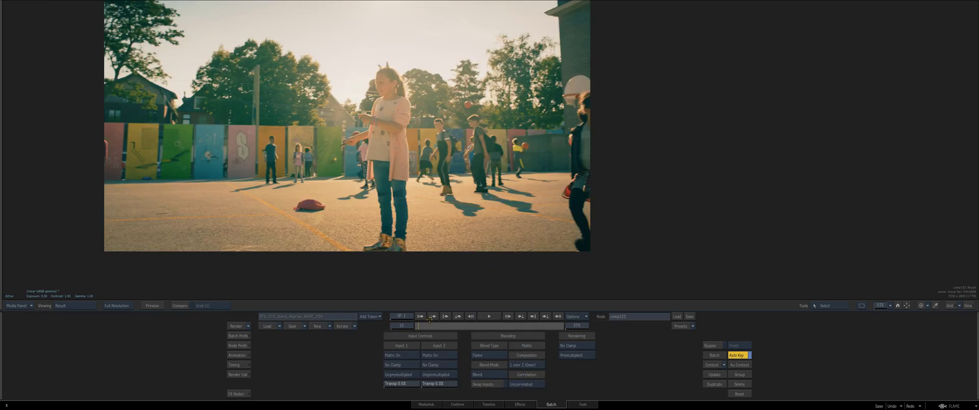
Scrub through the blended Comp result to check the cleaned shirt over the original footage.
left_click_drag(418, 326, 425, 327)
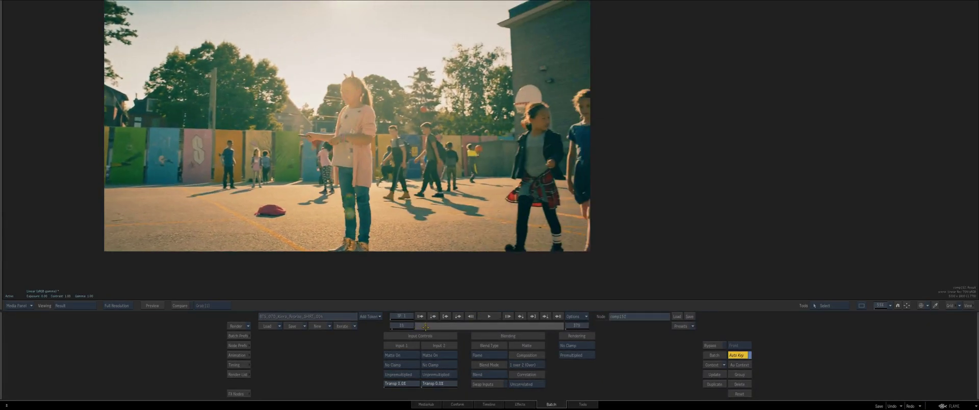
left_click_drag(436, 329, 469, 331)
left_click_drag(417, 330, 427, 326)
key("Escape")
Open the original autostabilize node and scrub through its cropped, stabilized view of the girl's shirt.
left_click_drag(470, 247, 434, 229)
left_click(418, 171)
double_click(468, 179)
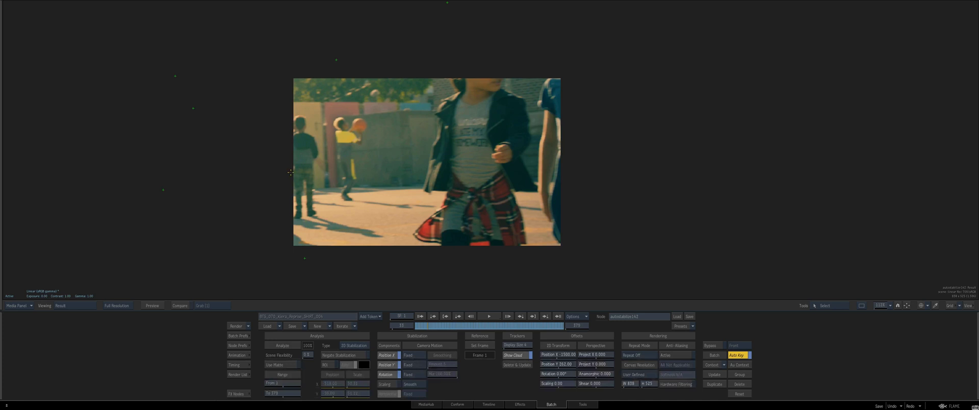
left_click_drag(420, 325, 510, 324)
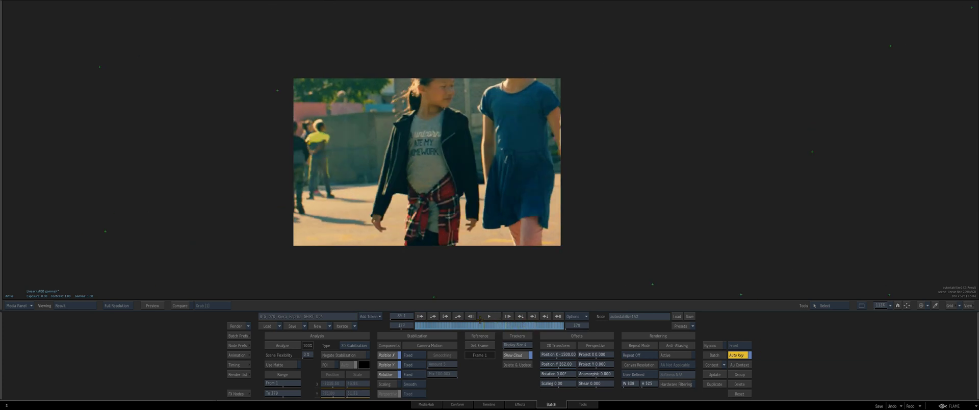
left_click_drag(439, 317, 507, 323)
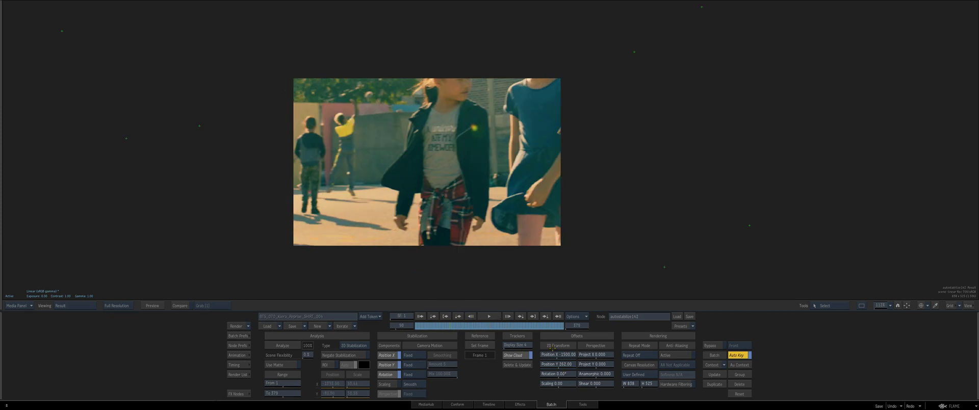
left_click_drag(469, 324, 493, 326)
left_click(471, 316)
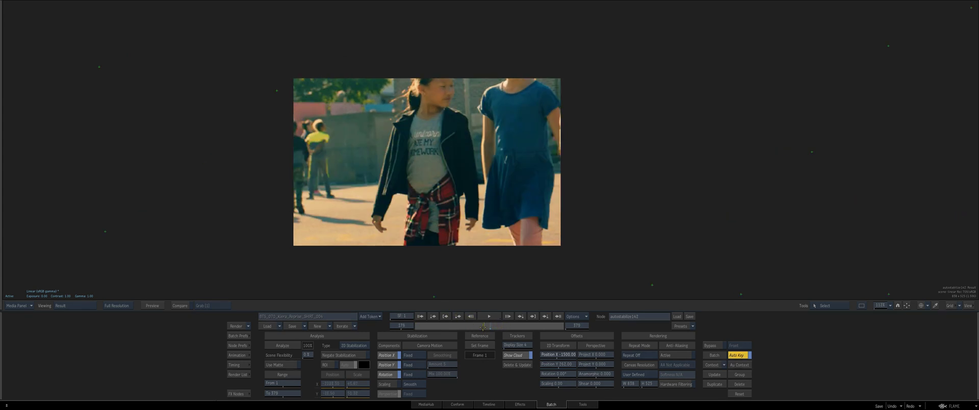
left_click(508, 317)
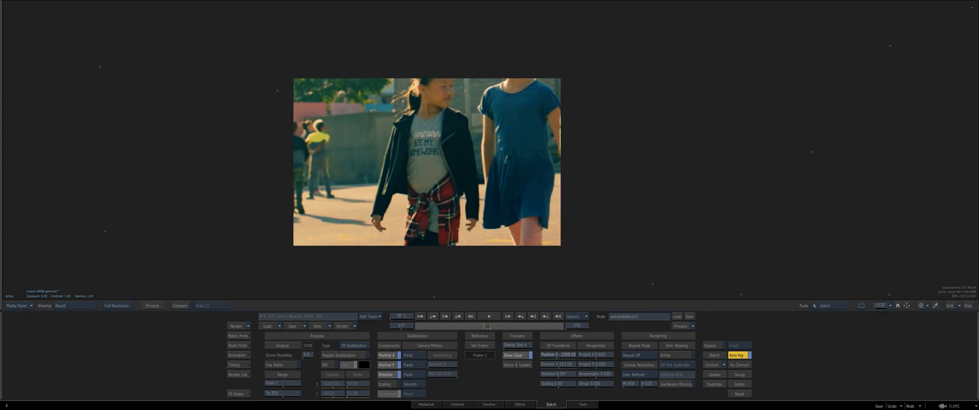
left_click_drag(501, 326, 504, 327)
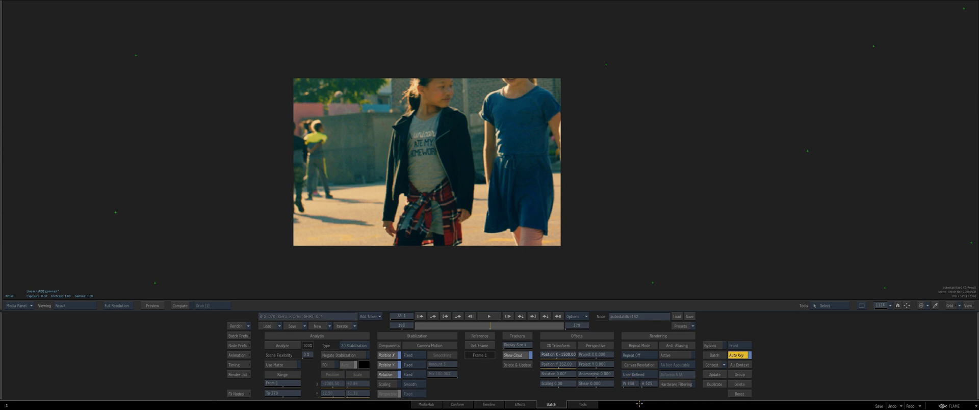
Add an Action node beside the source footage, feed it the resized full-frame image, and open its schematic.
key("Escape")
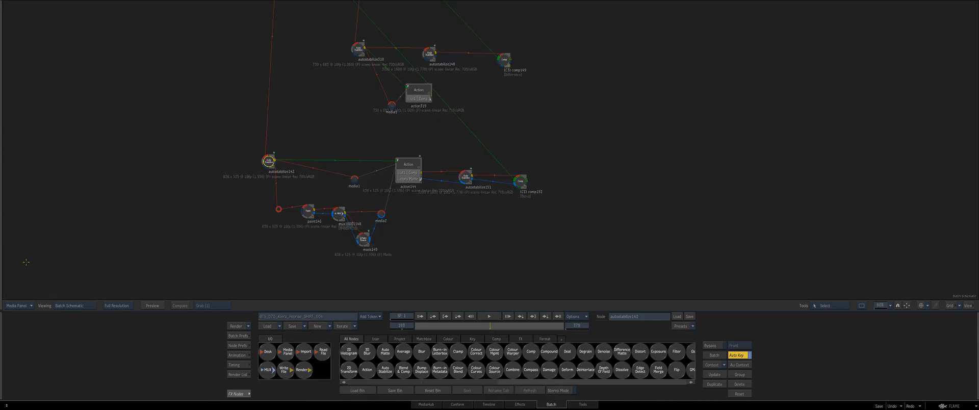
left_click_drag(398, 120, 402, 240)
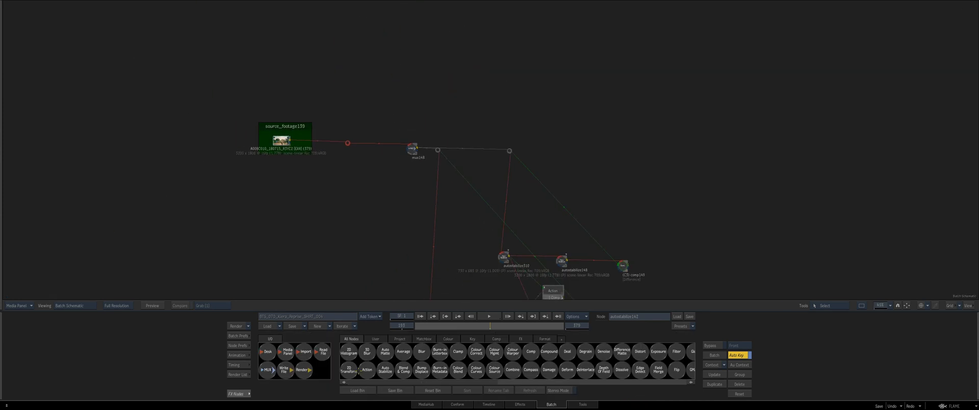
left_click(367, 369)
left_click(475, 137)
mouse_move(1, 327)
left_click_drag(501, 103, 417, 148)
double_click(491, 107)
key("F4")
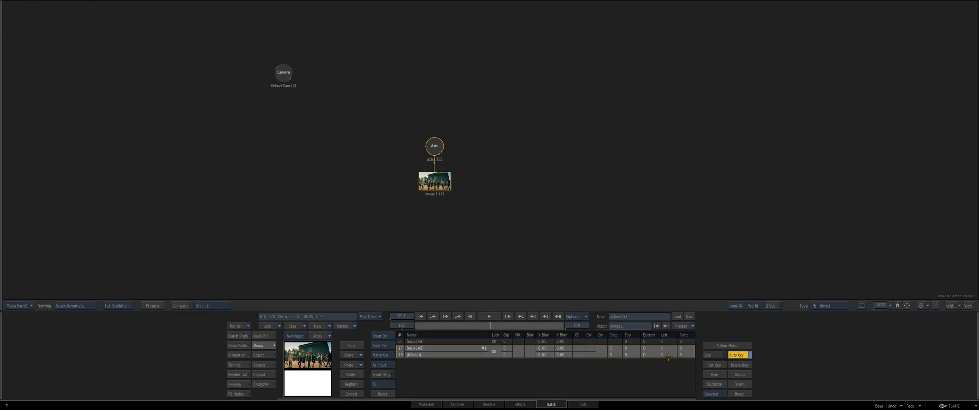
Add a motion vectors map to the full-frame image, start caching its range, and stop the analysis.
mouse_move(623, 400)
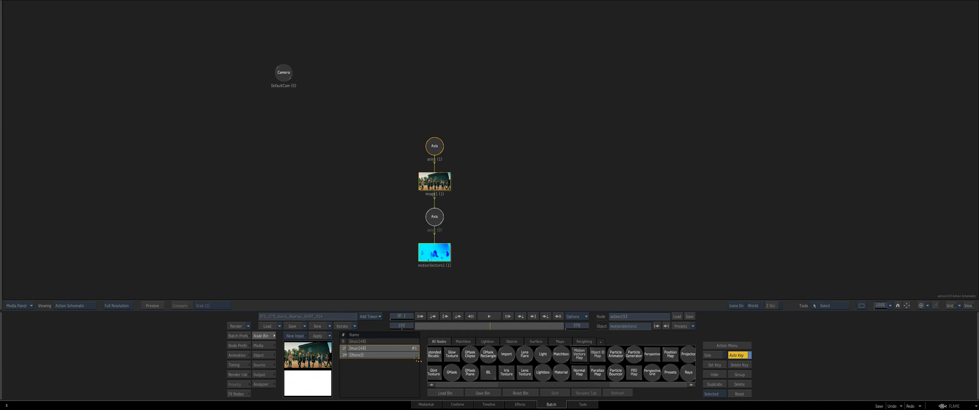
mouse_move(404, 400)
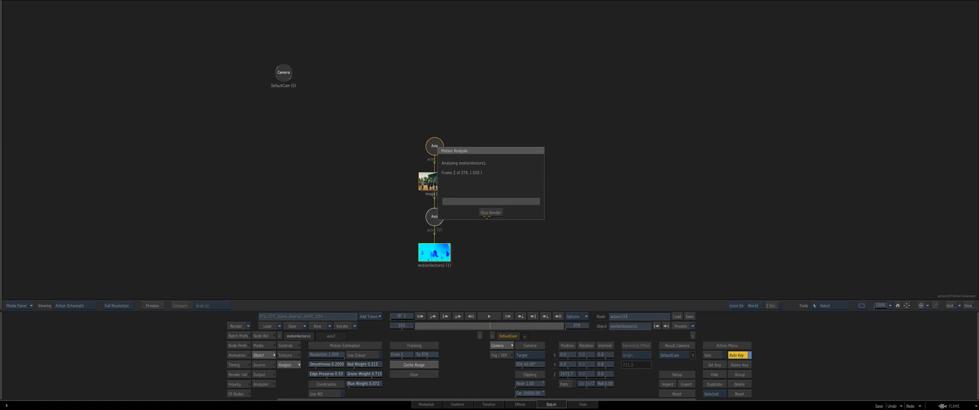
left_click(490, 213)
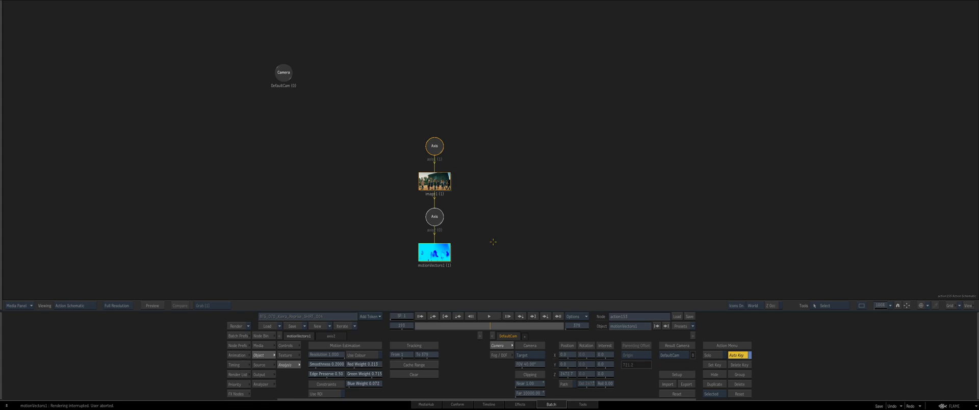
Return to the batch schematic and view the stabilized crop from the original autostabilize node.
left_click(1, 363)
left_click_drag(293, 245, 343, 193)
double_click(345, 190)
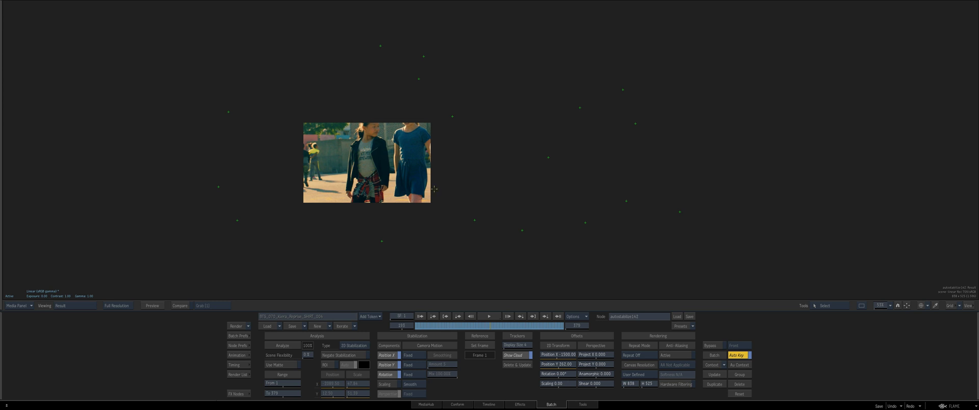
key("Escape")
Open the crop branch's Action node, abort its motion analysis, and scrub its output from the first frame.
double_click(476, 194)
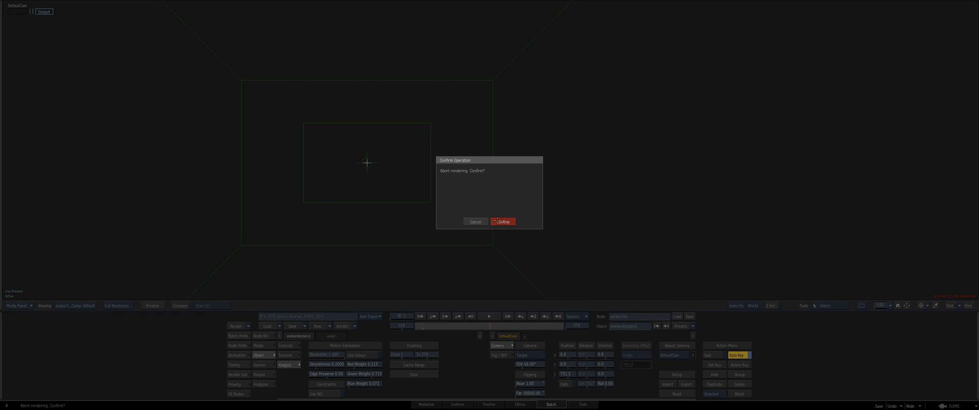
left_click(503, 222)
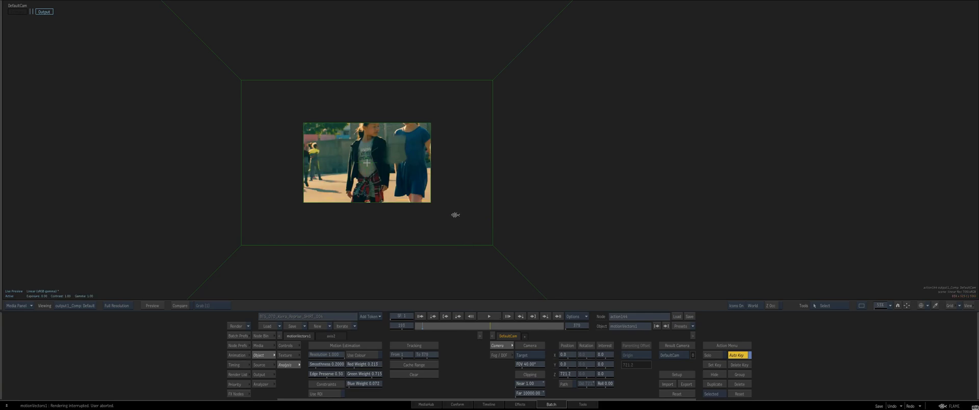
left_click(420, 316)
key("grave")
key("grave")
left_click_drag(419, 325, 424, 326)
key("grave")
key("Escape")
Review the settings of the copied and original autostabilize nodes, then view the Comp node's back input.
left_click(531, 206)
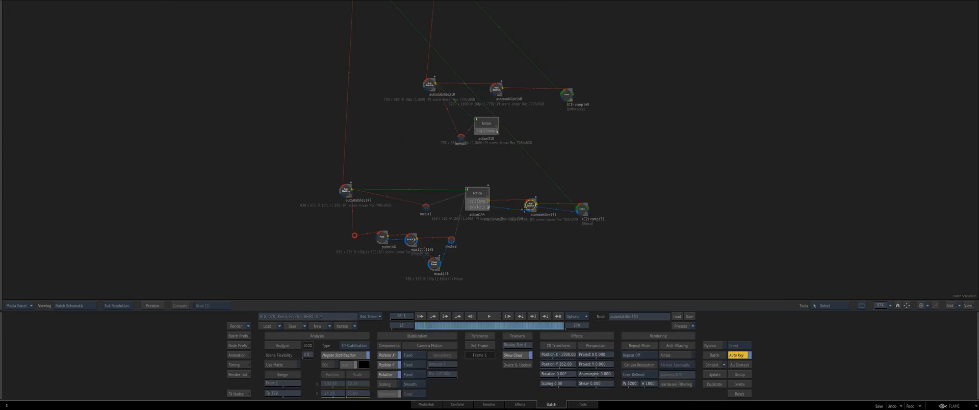
left_click(345, 188)
left_click(530, 205)
left_click(582, 210)
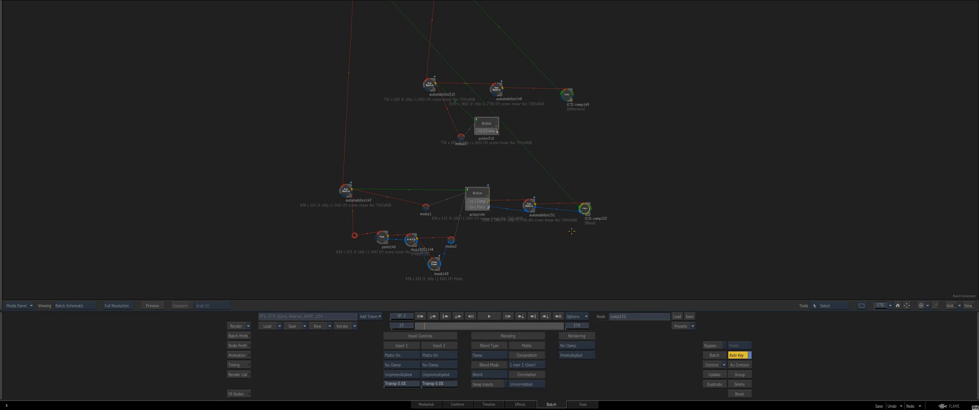
key("F2")
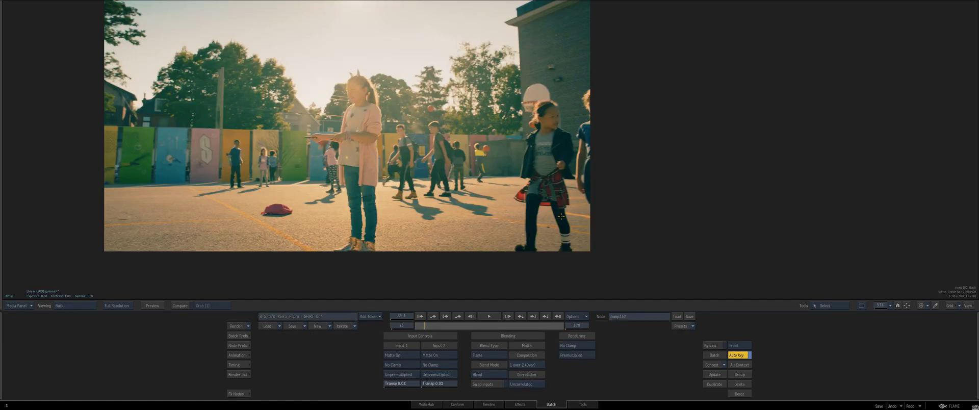